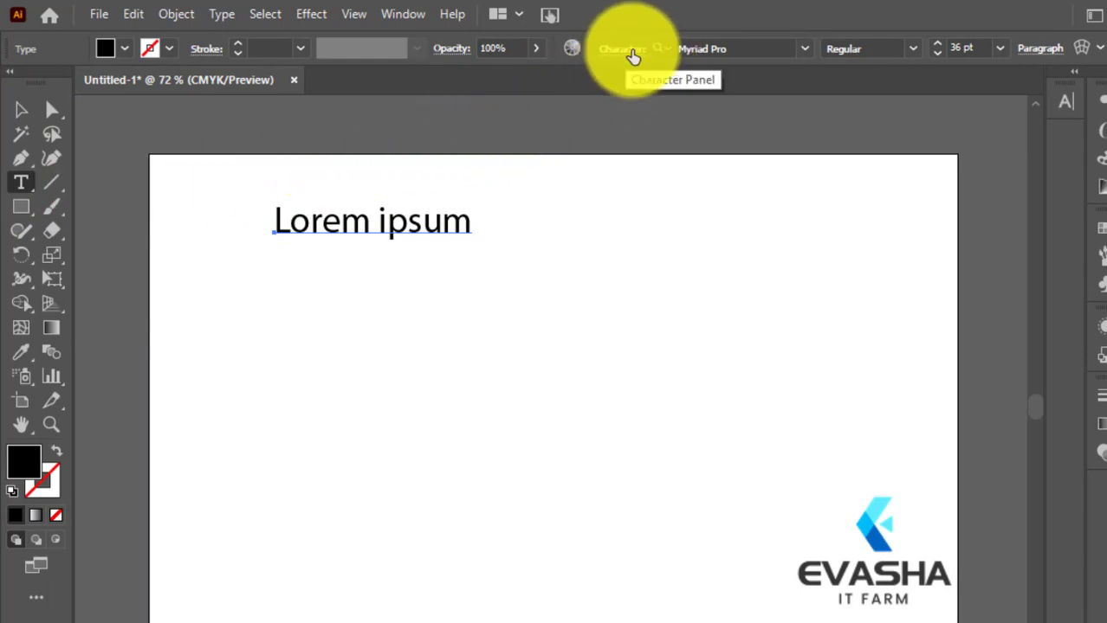
click(1049, 50)
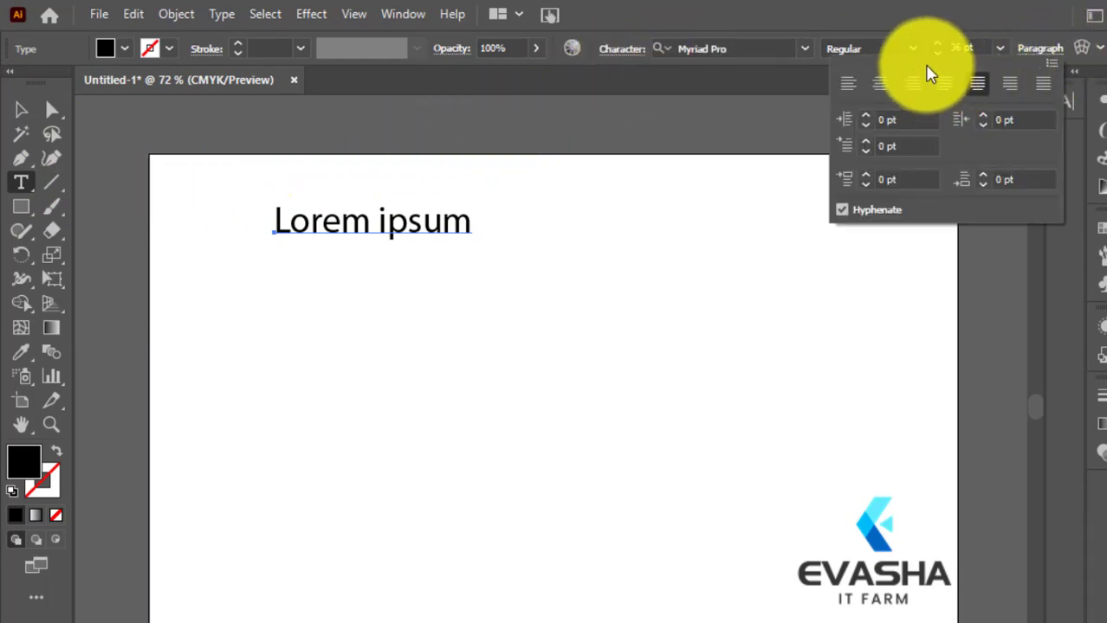
click(1036, 54)
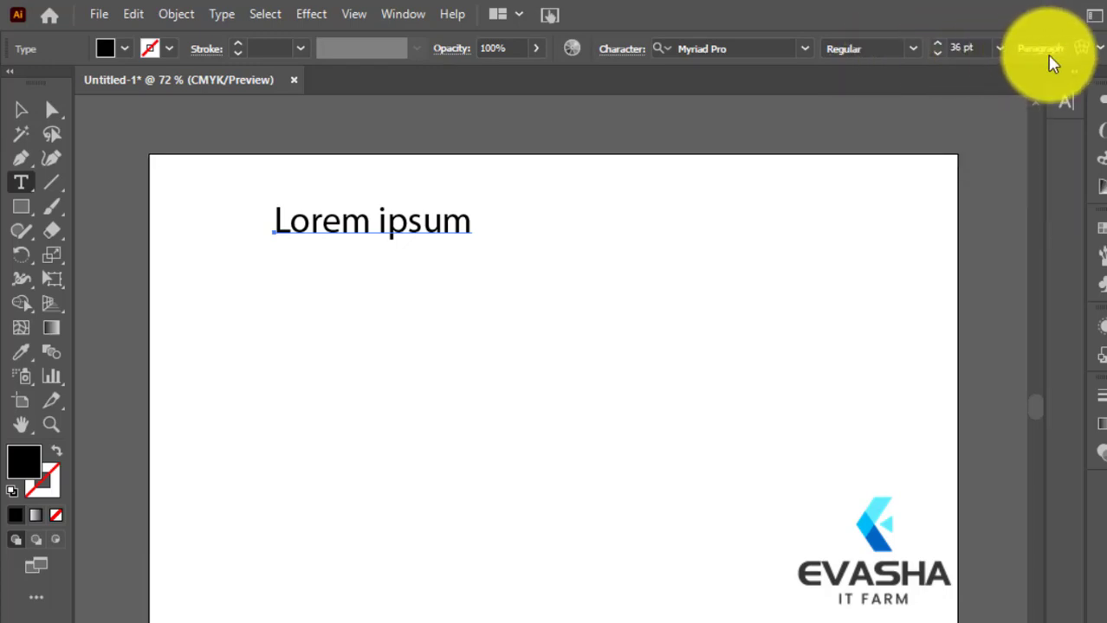
click(1042, 53)
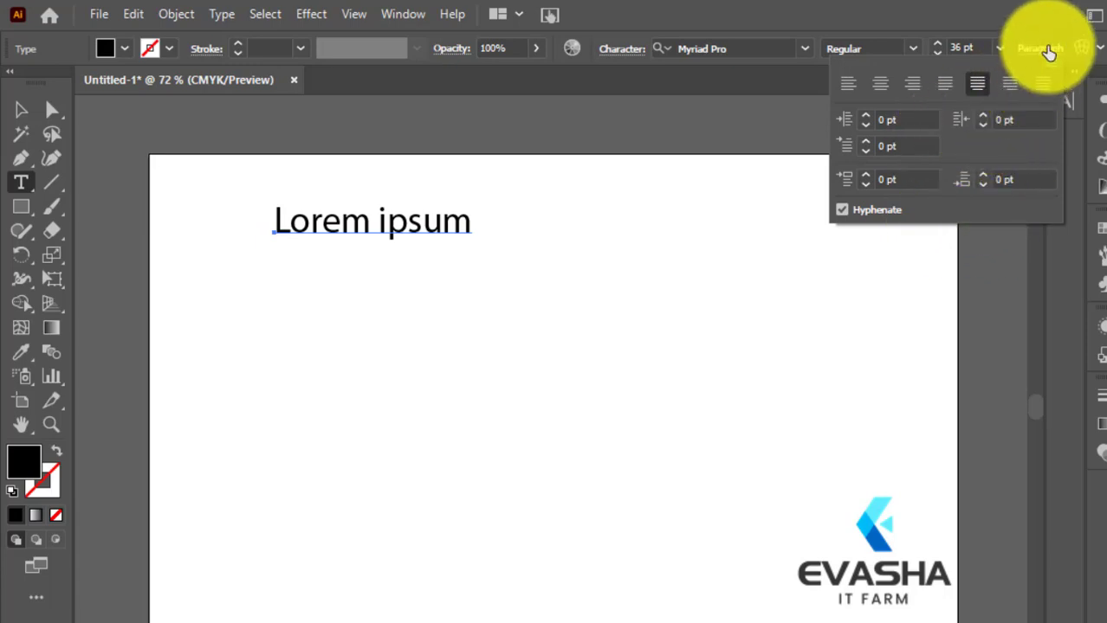
click(1044, 48)
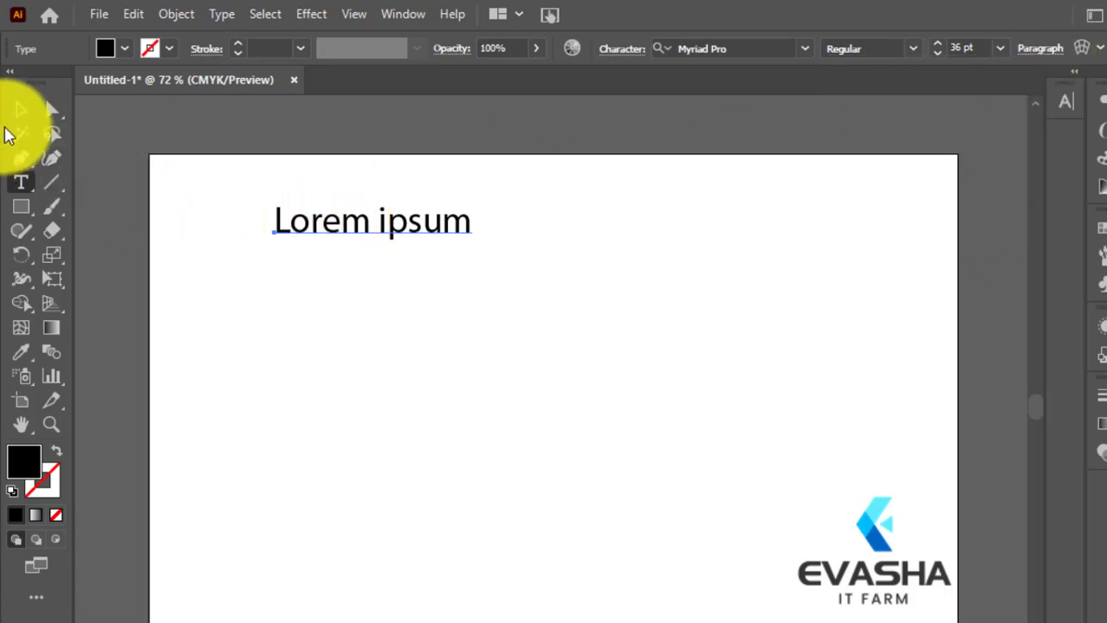
Delete the Lorem ipsum point text from the artboard.
click(321, 222)
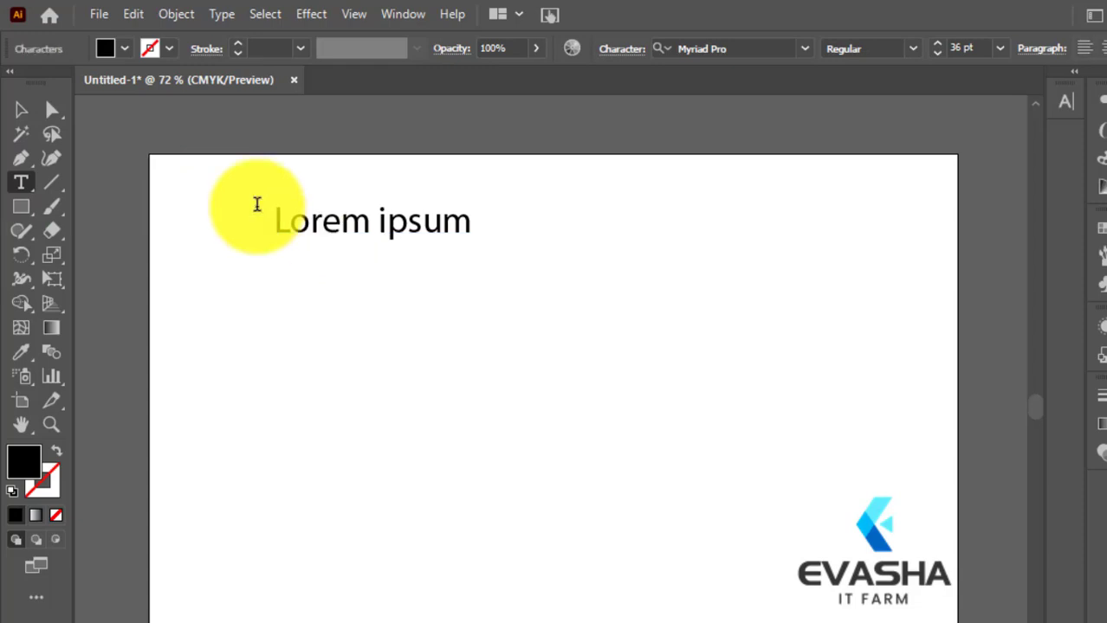
click(19, 113)
key(Delete)
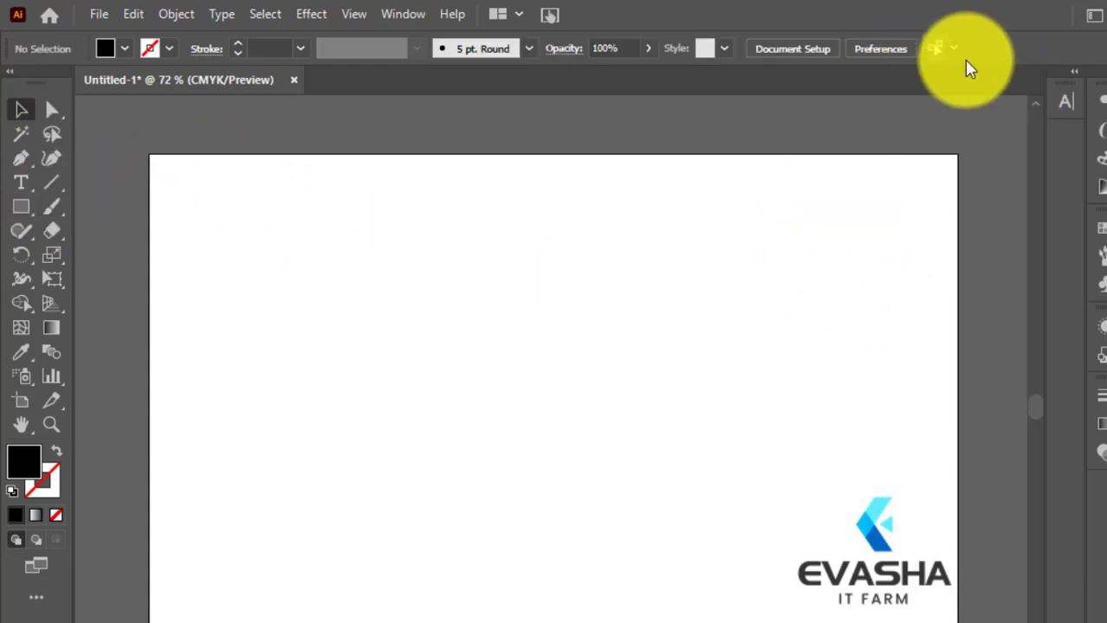
Set the default character font size to 12 pt with nothing selected.
click(1070, 107)
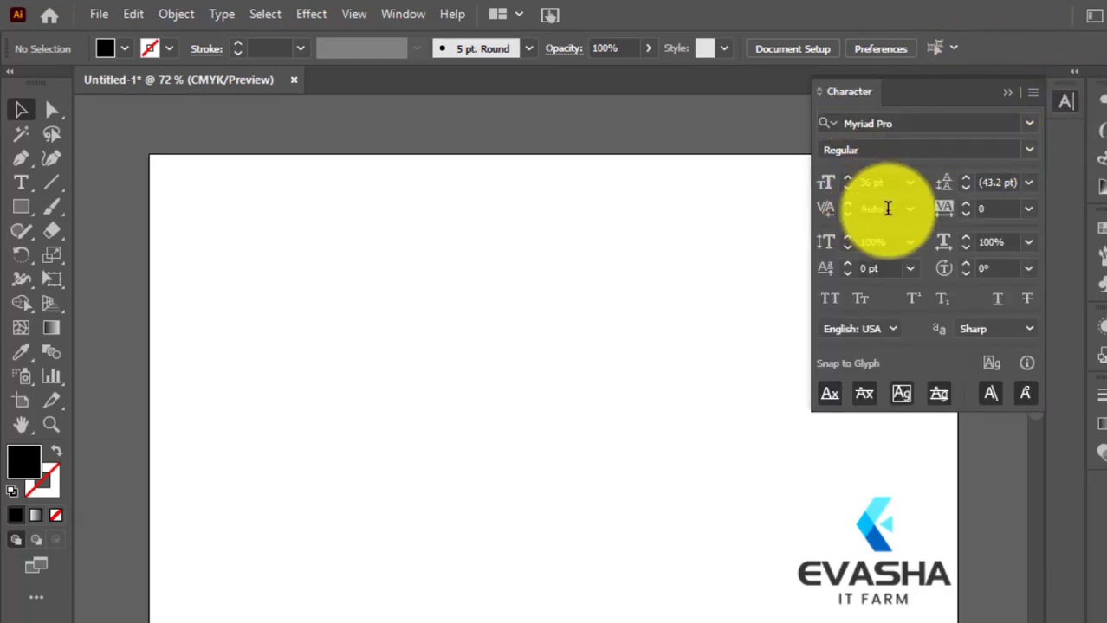
click(911, 183)
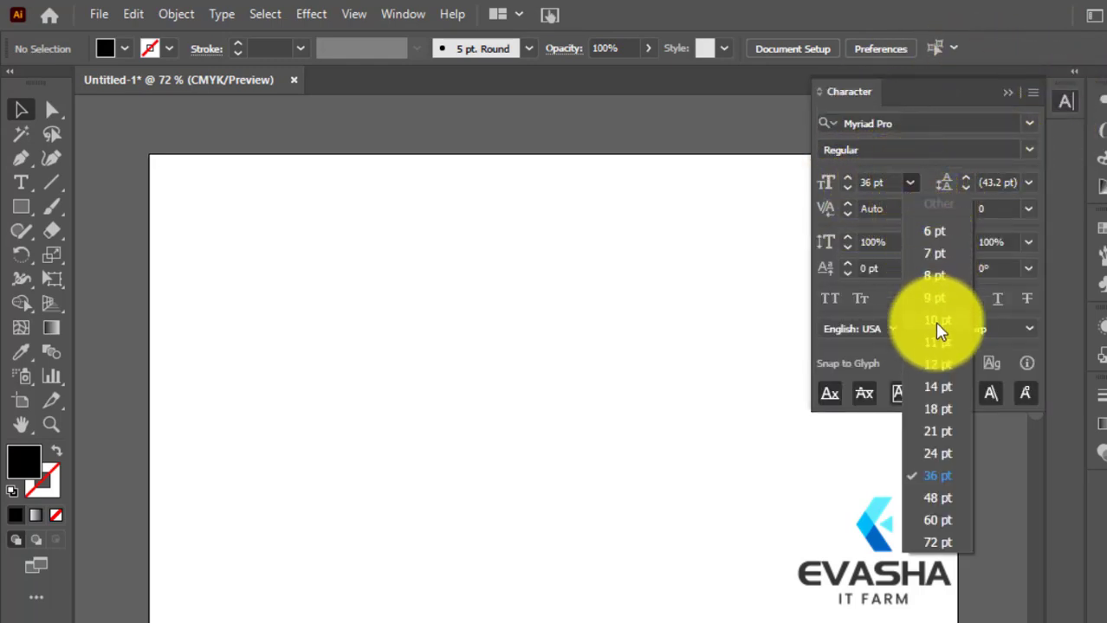
click(939, 365)
click(1064, 106)
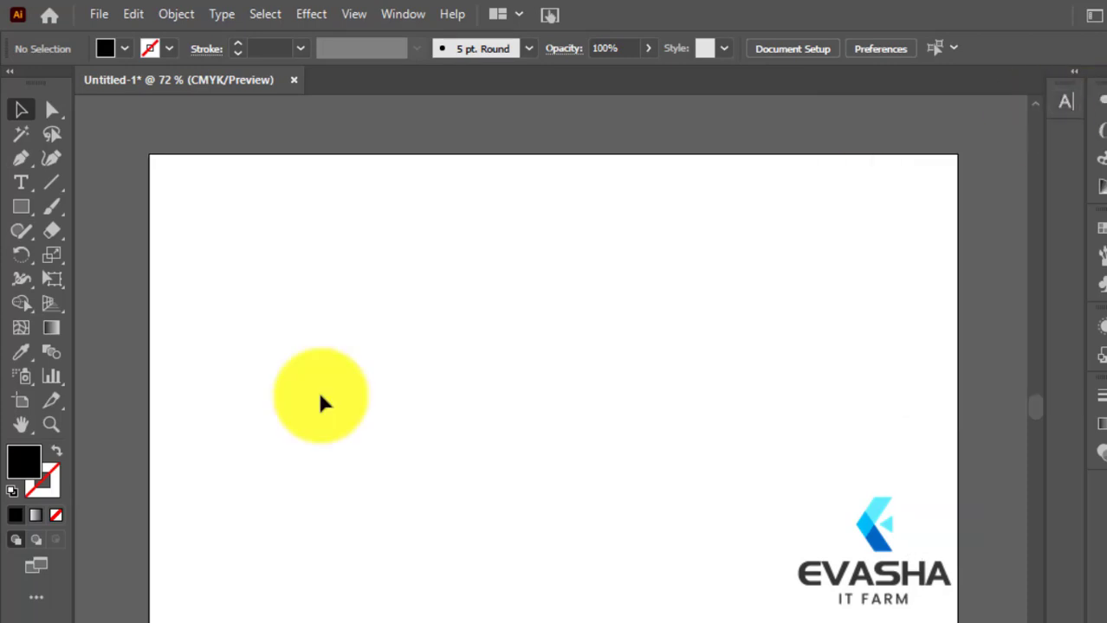
Draw an area type frame filled with placeholder text in the artboard's upper-left area and select it as an object.
click(20, 182)
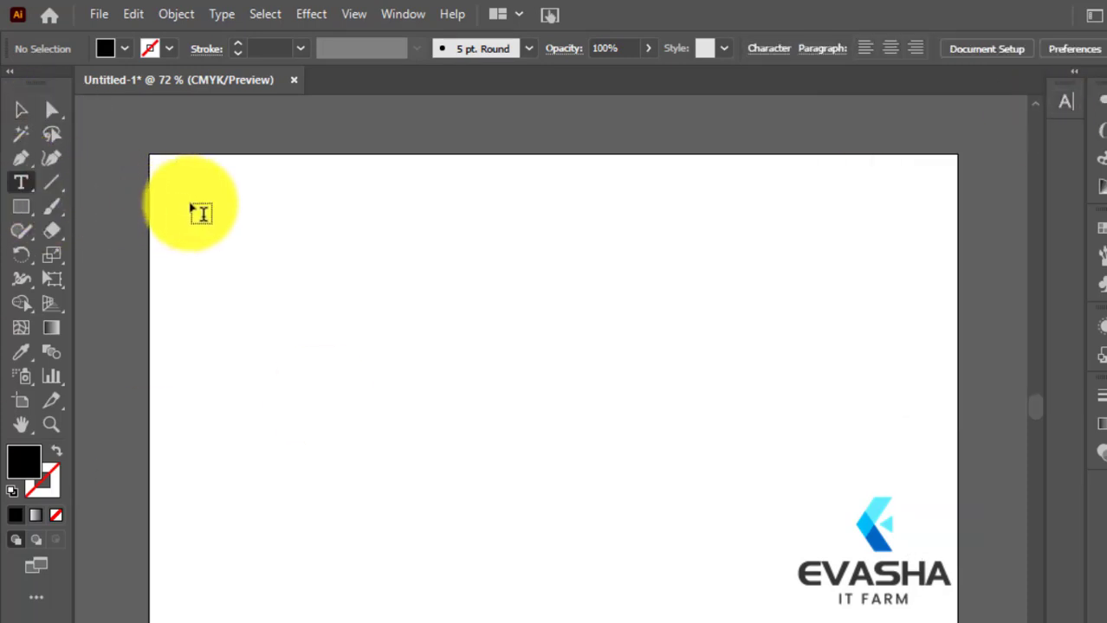
drag(197, 208, 502, 472)
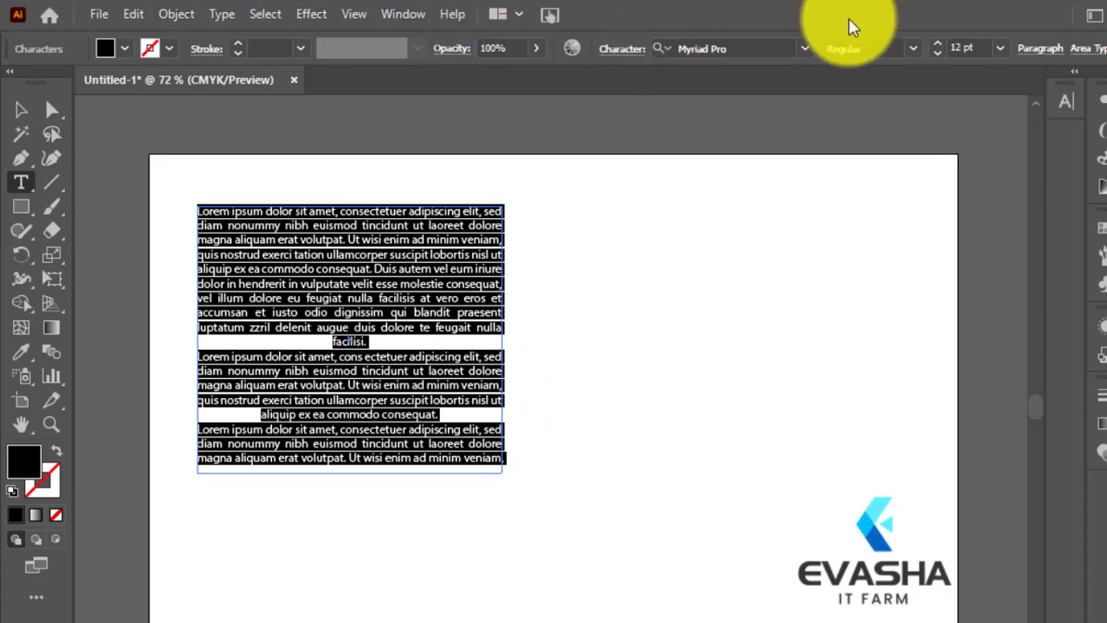
click(1030, 51)
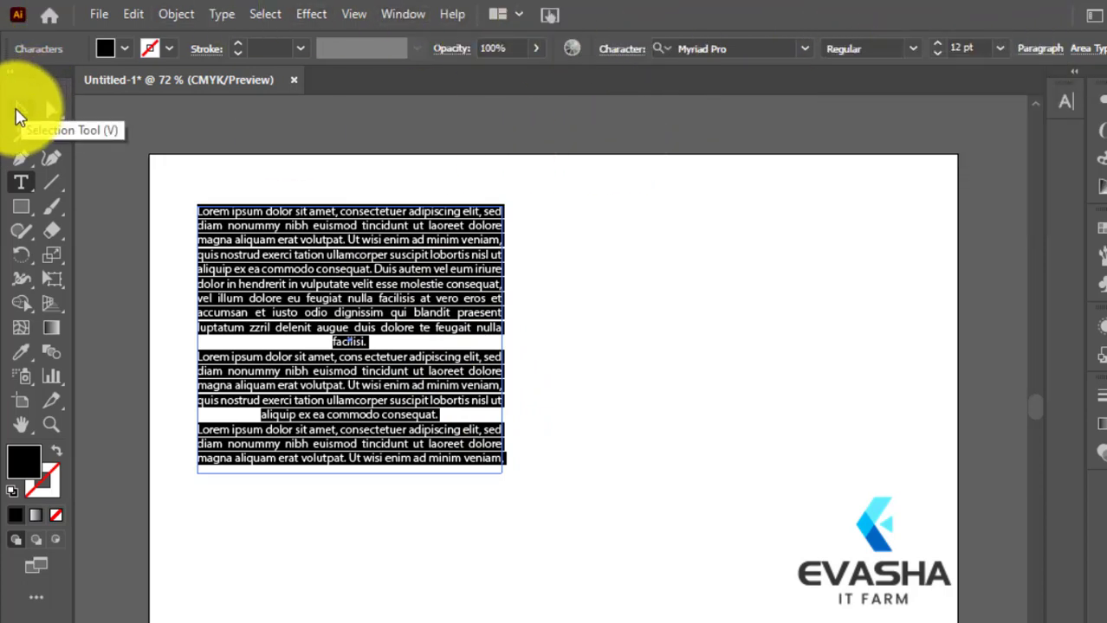
click(21, 109)
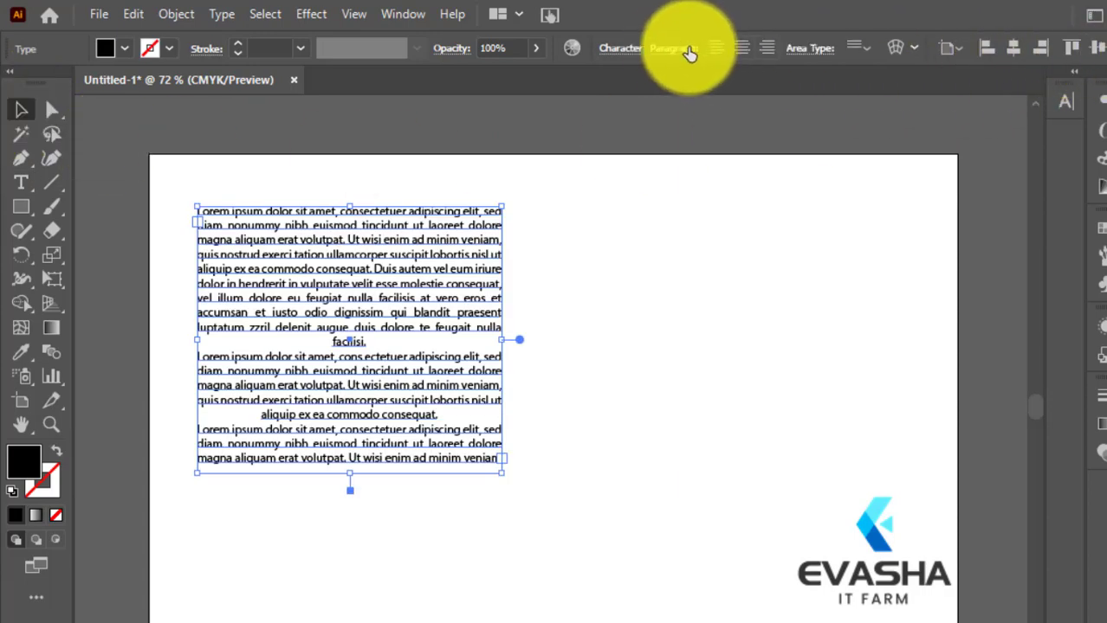
Move the placeholder text frame slightly straight down on the artboard.
click(684, 49)
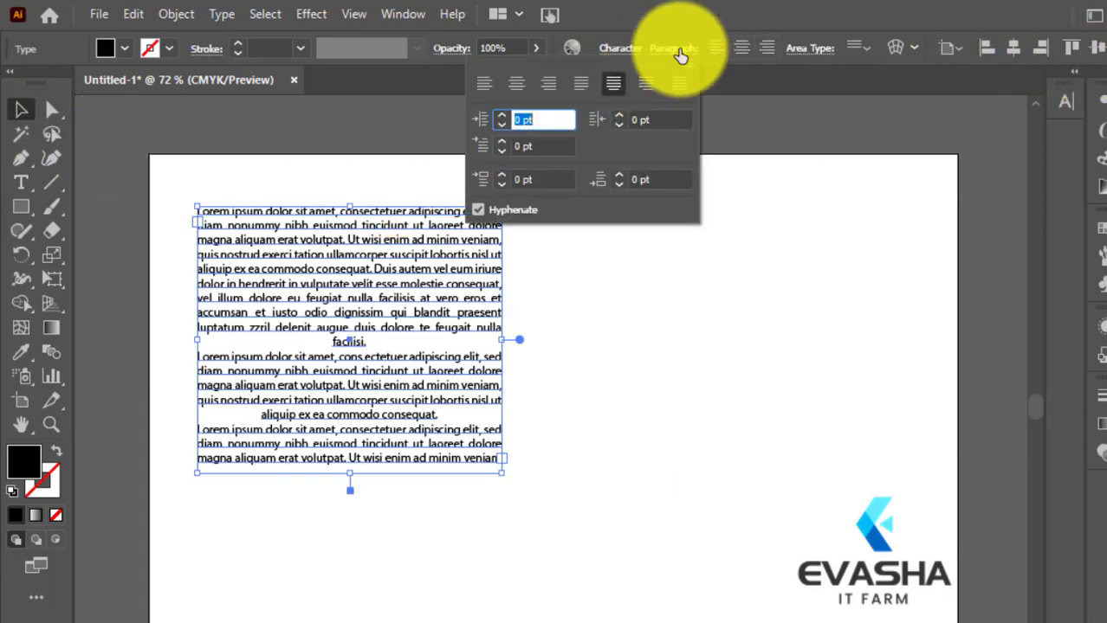
click(679, 45)
drag(272, 279, 262, 307)
Set the left indent of the text frame's paragraphs to 20 pt.
click(720, 51)
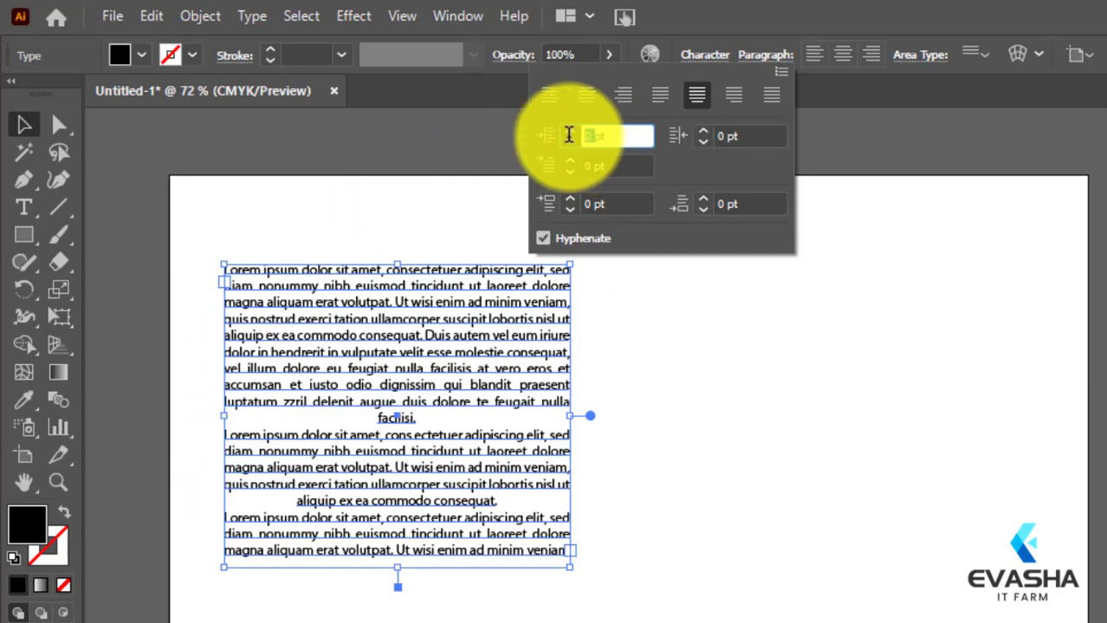
key(Return)
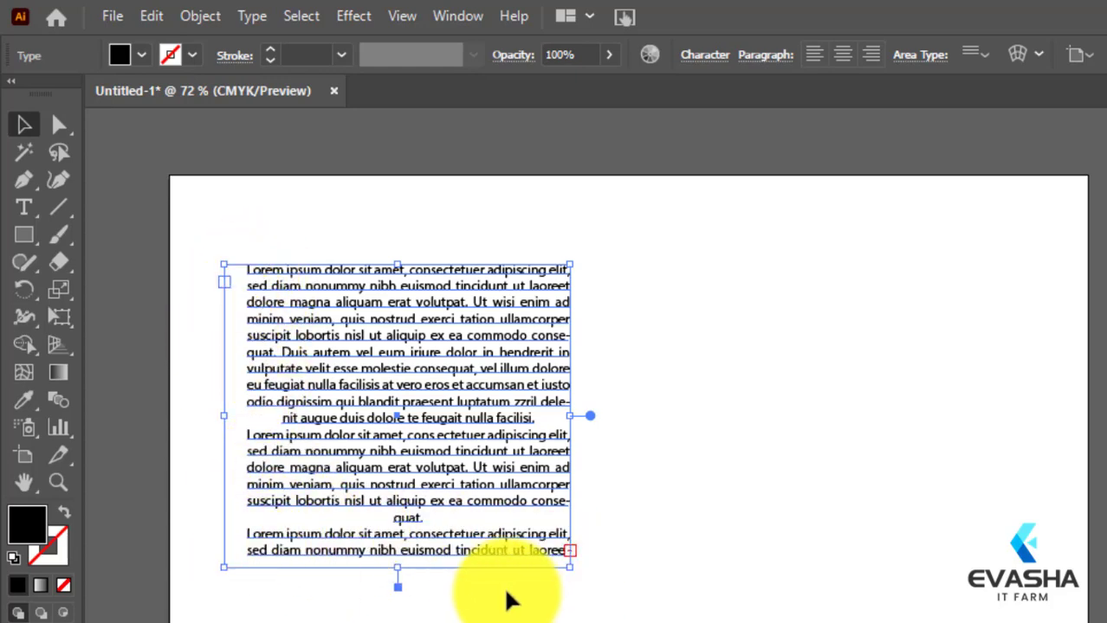
Replace the text at the frame's end with filler ending in "njjjjhhihuidsy kjhihviuvh kjhvhvjvhvhcv jhvhvchcjbh" and reselect the frame.
click(568, 563)
key(t)
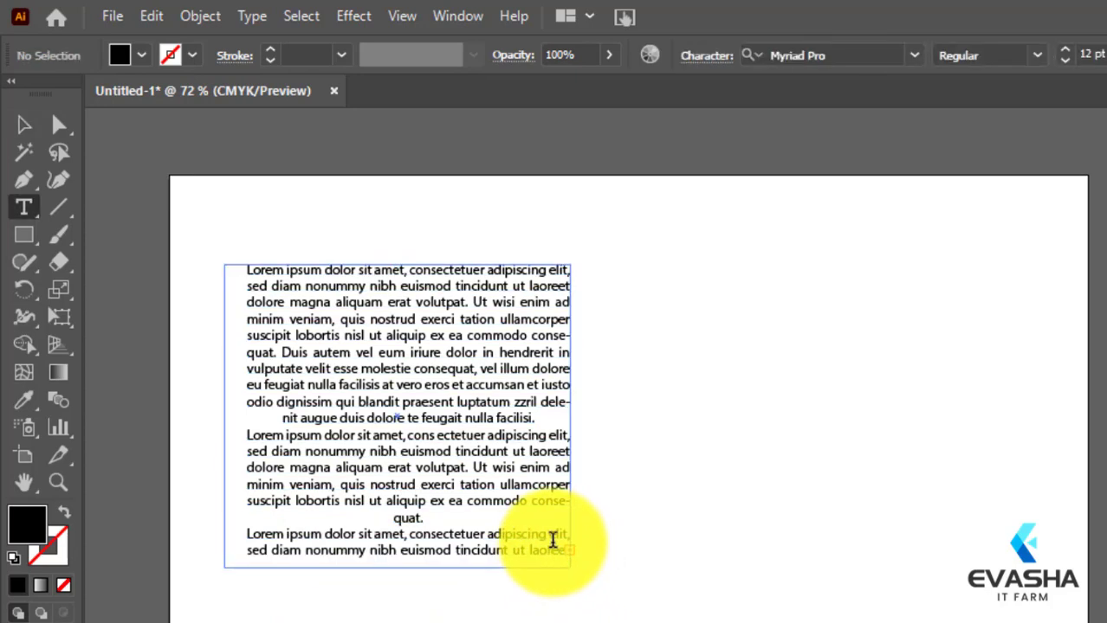
drag(558, 543, 390, 517)
key(BackSpace)
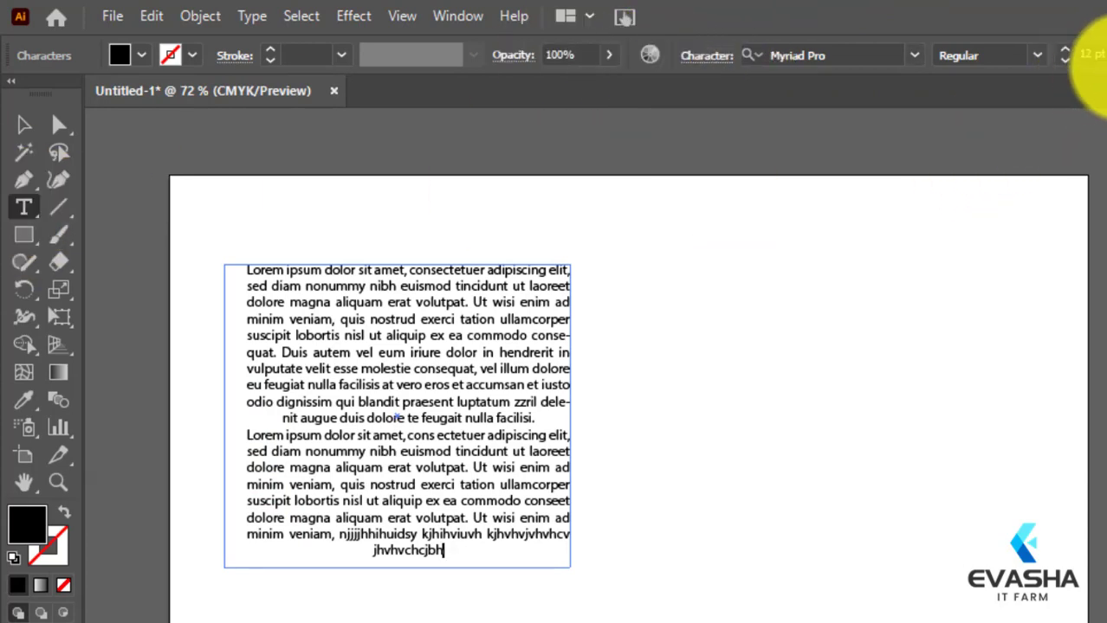
click(1095, 56)
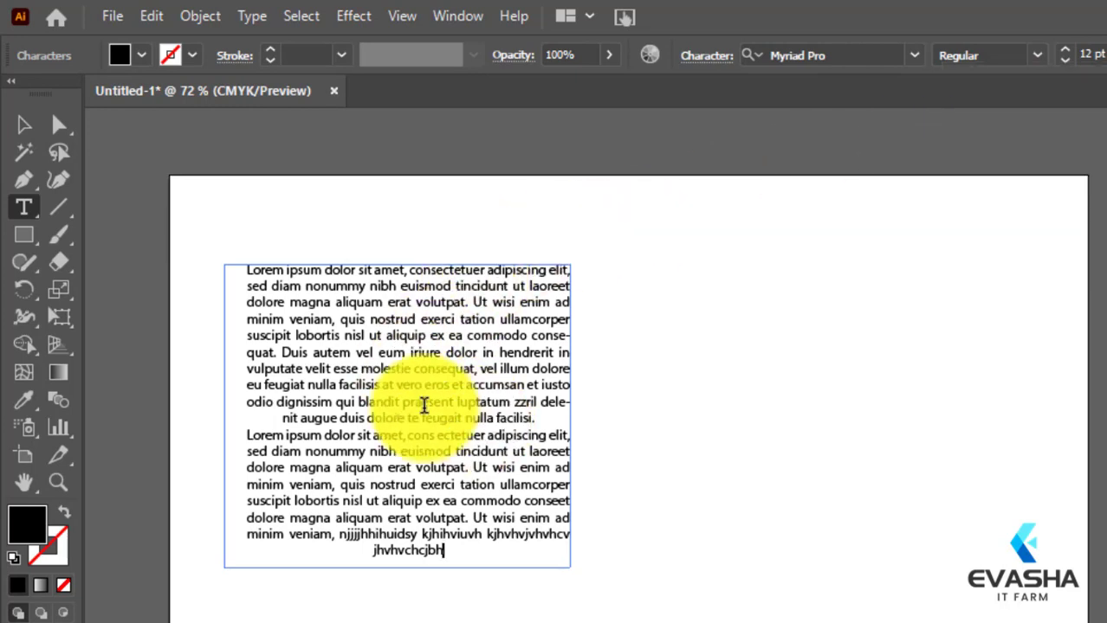
click(15, 124)
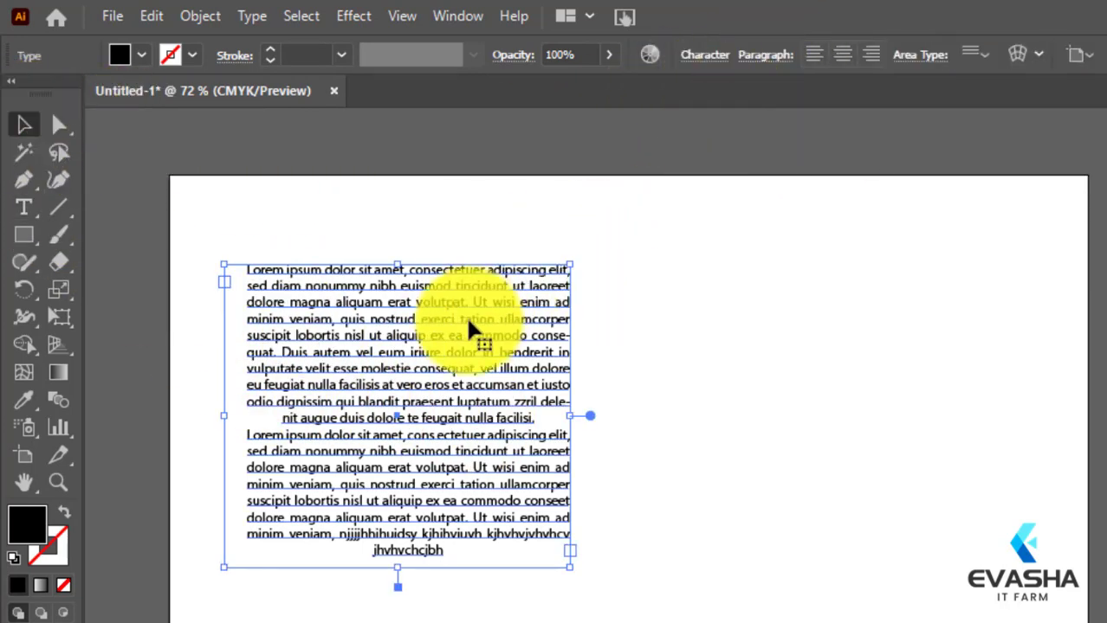
Reset the left indent of the text frame's paragraphs to 0 pt.
click(753, 54)
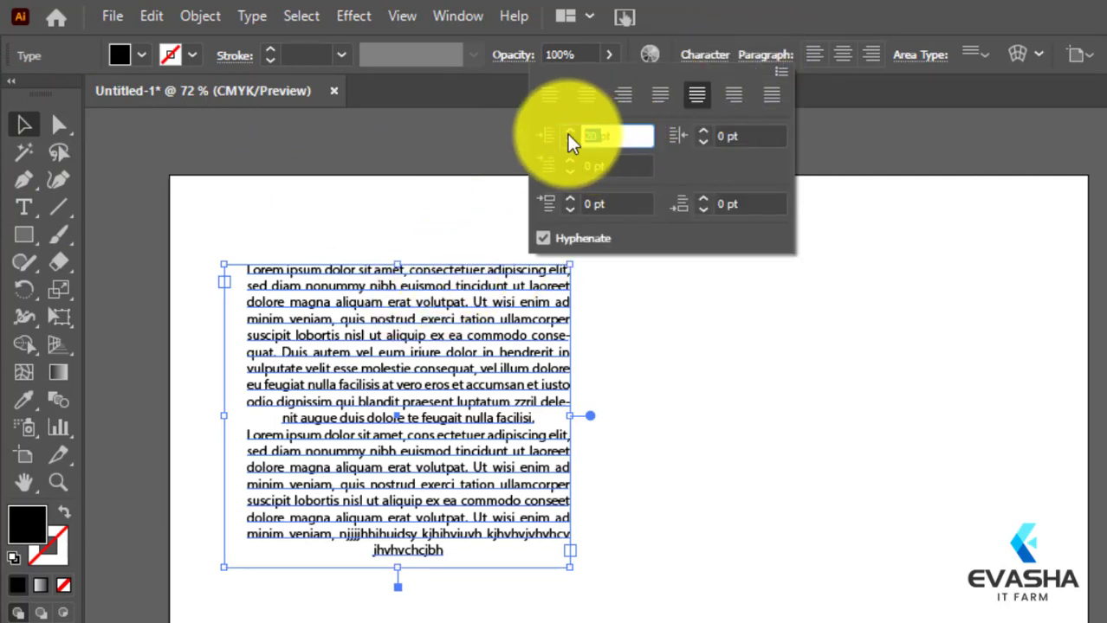
text(0)
key(Return)
key(Return)
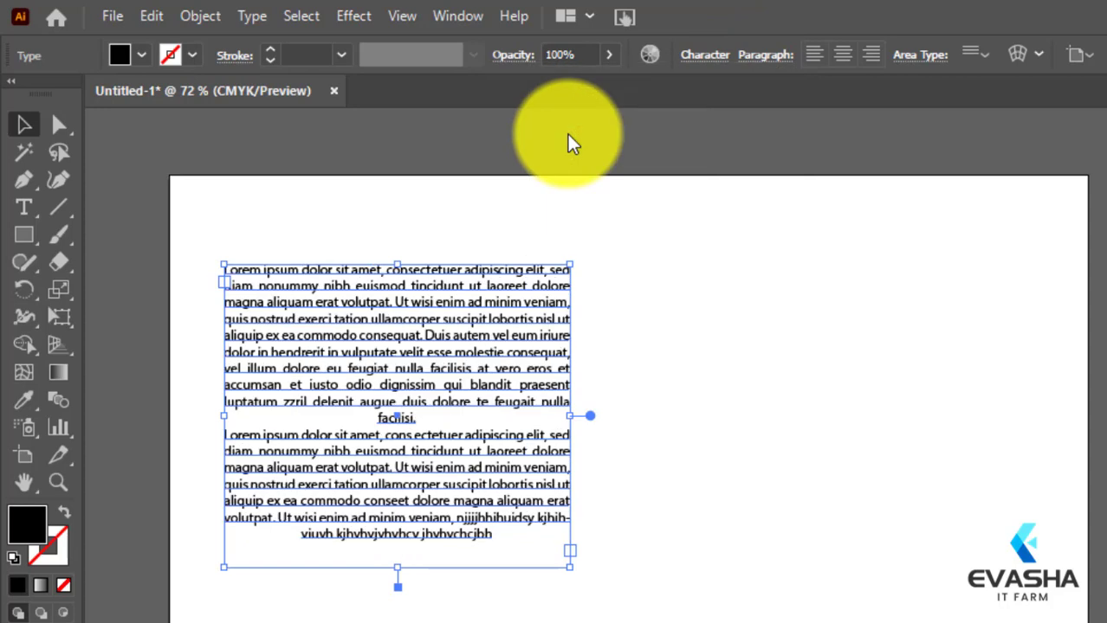
Set the right indent of the text frame's paragraphs to 30 pt.
click(777, 57)
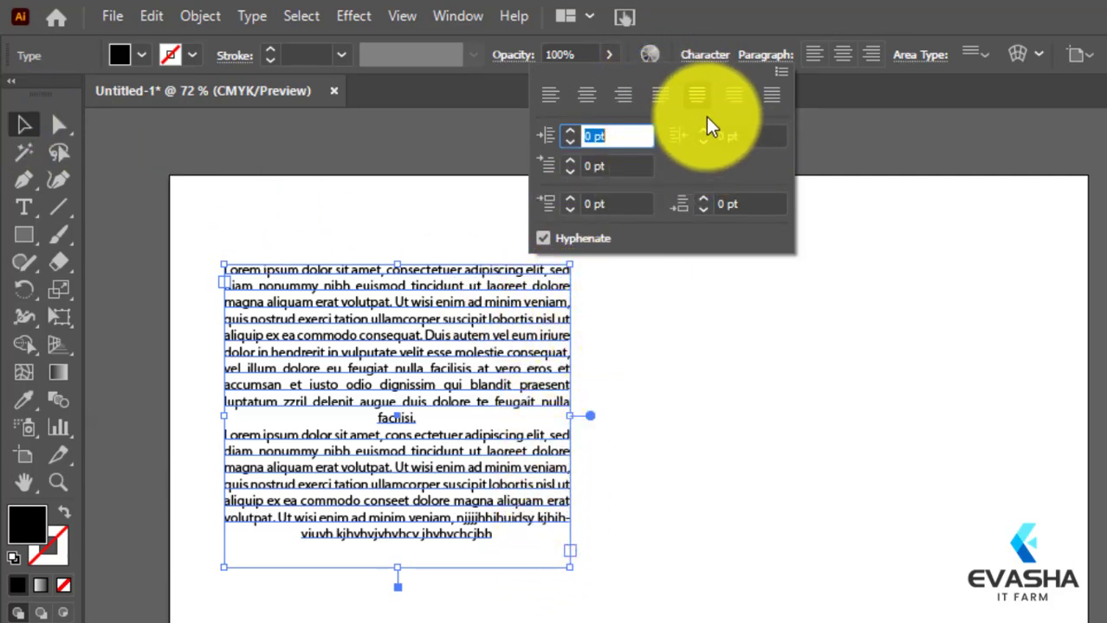
drag(727, 131, 704, 132)
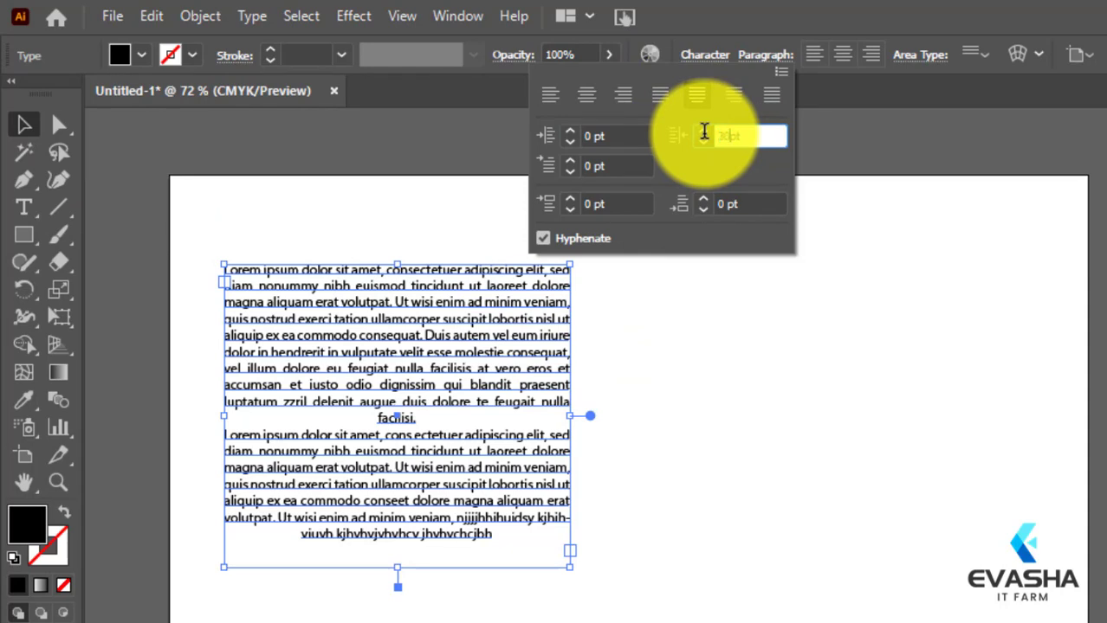
text(30)
key(Return)
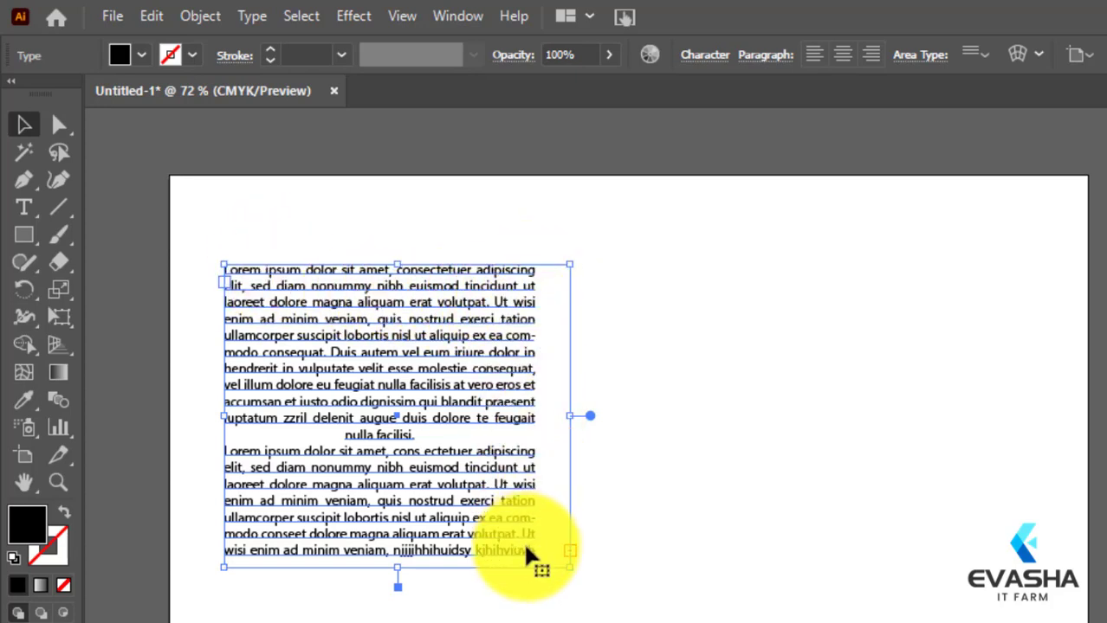
Reset the right indent of the text frame's paragraphs to 0 pt.
click(765, 55)
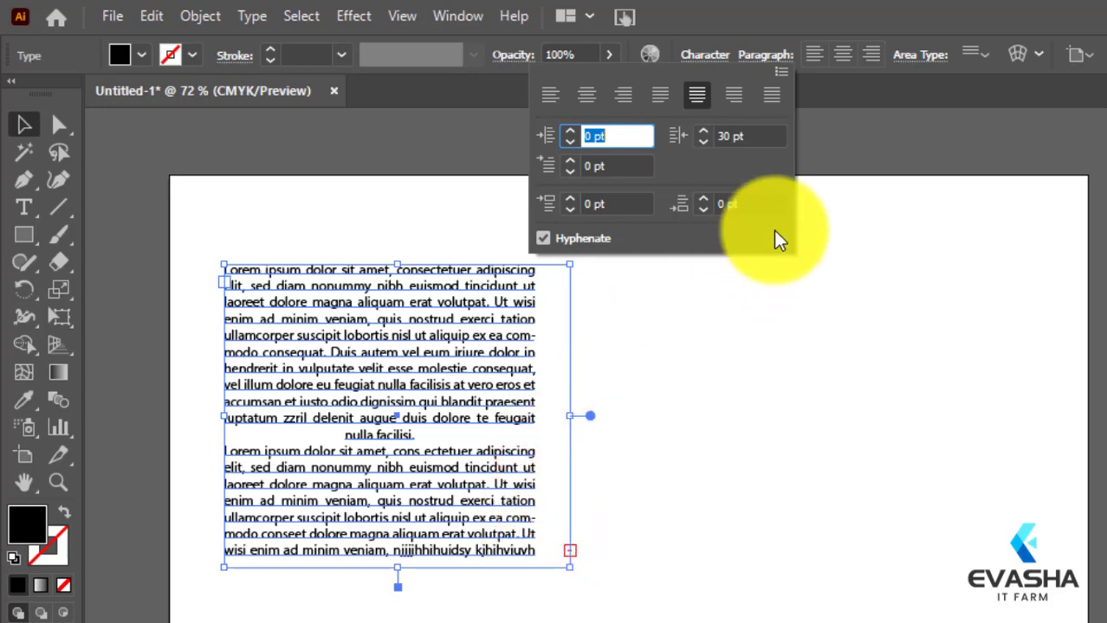
click(728, 136)
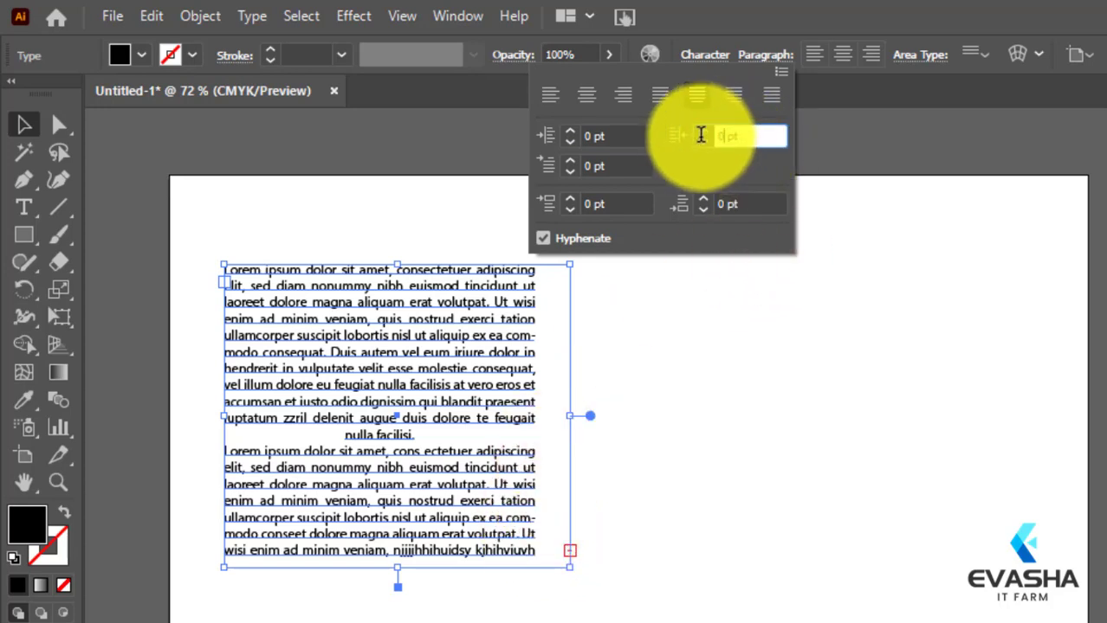
key(Return)
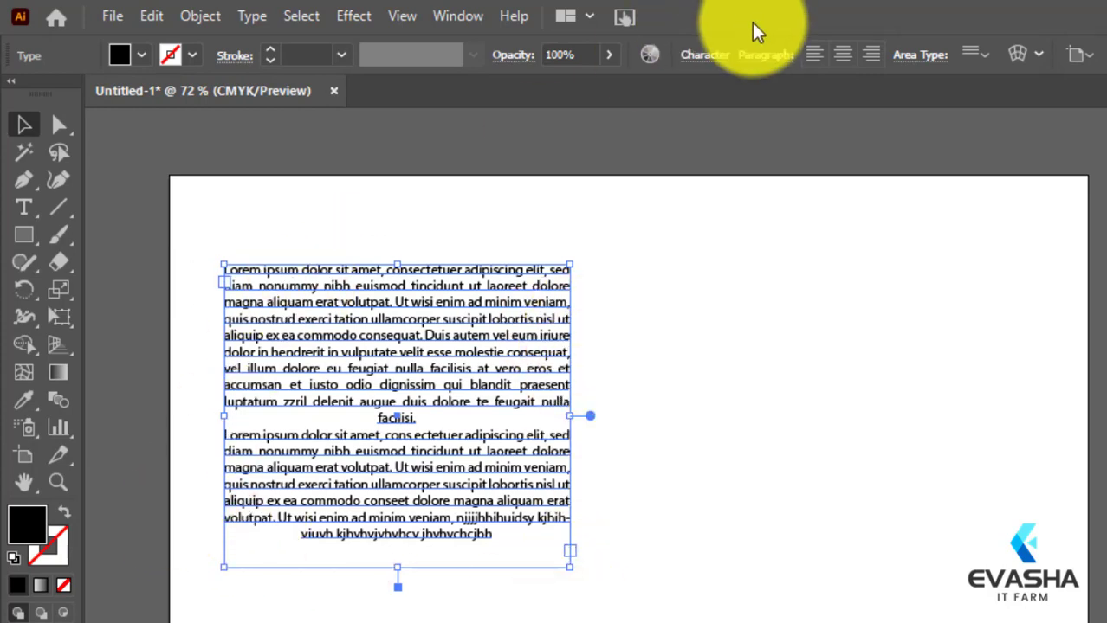
Set the first-line left indent of the text frame's paragraphs to 30 pt.
click(757, 57)
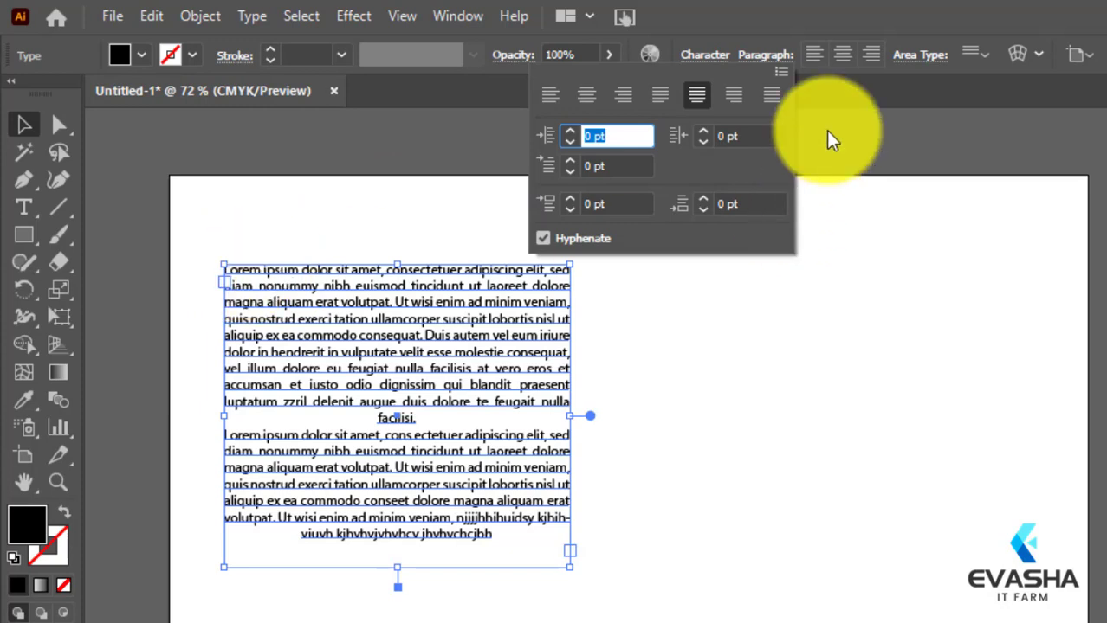
click(755, 59)
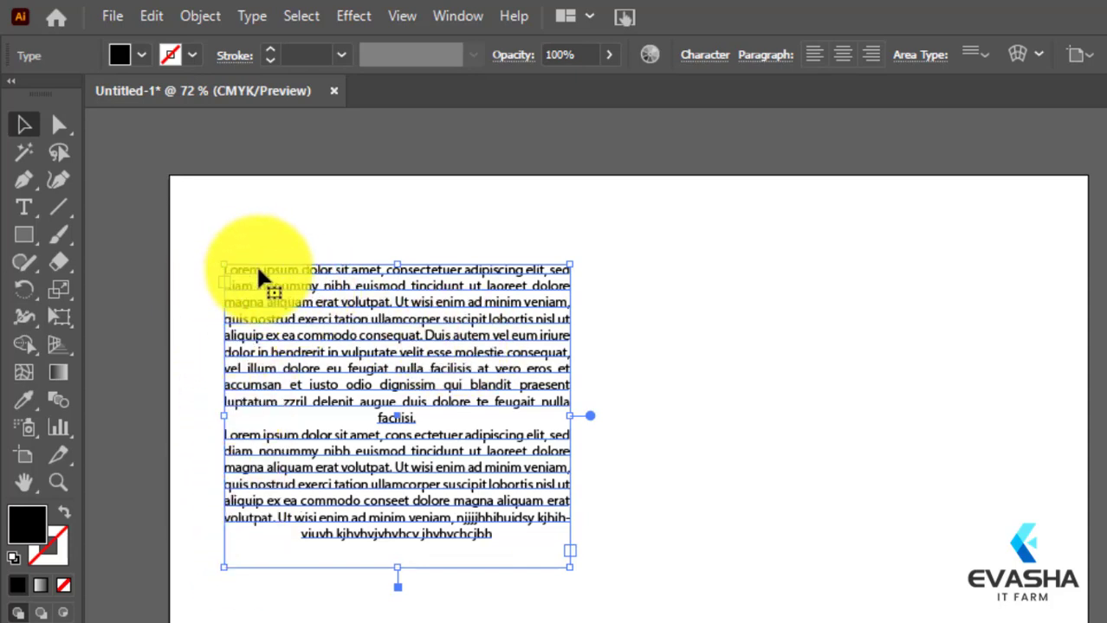
click(765, 56)
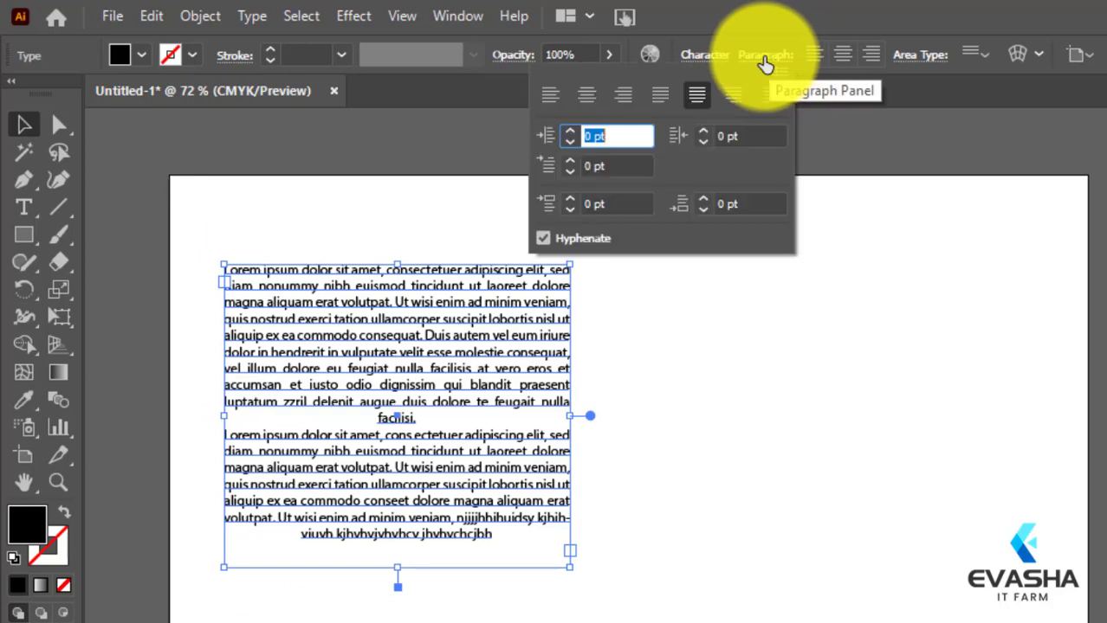
click(589, 165)
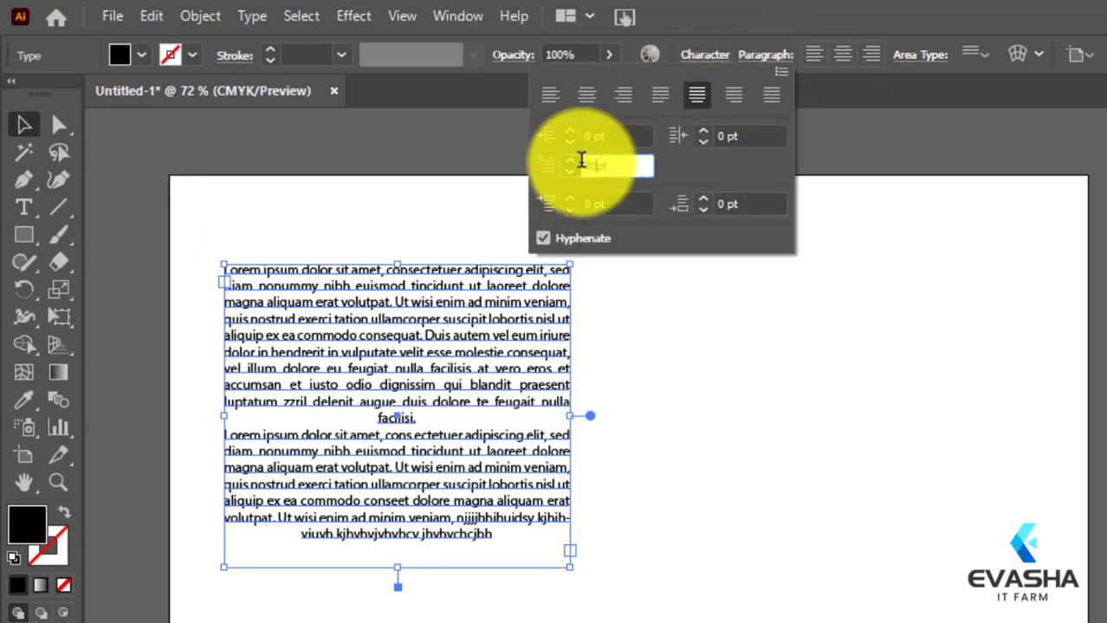
key(Return)
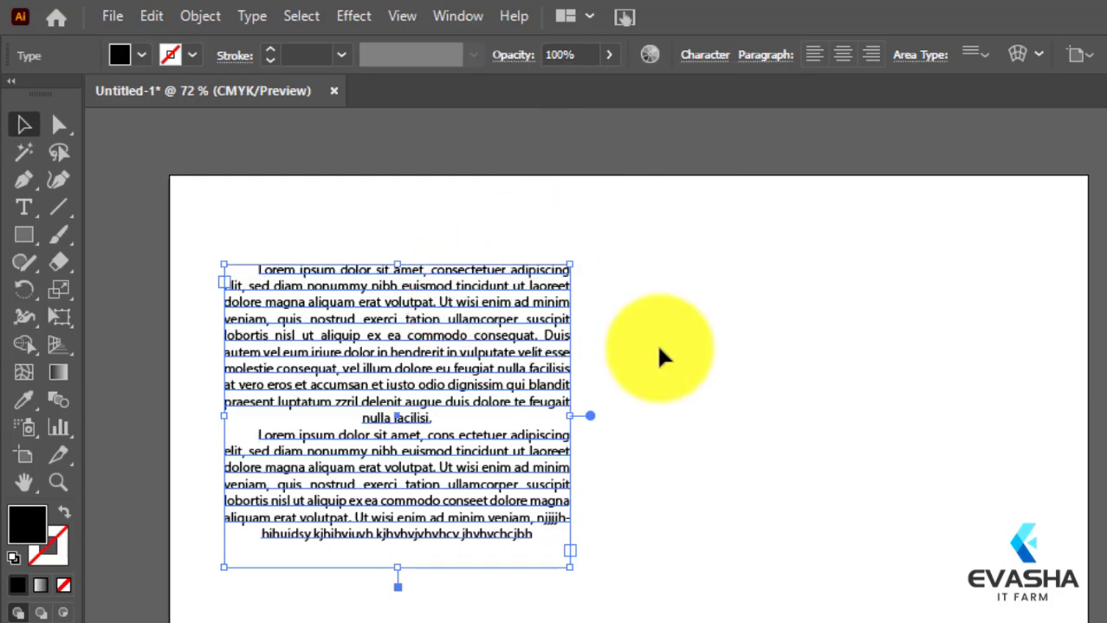
Reset the first-line left indent of the text frame's paragraphs to 0 pt.
click(587, 317)
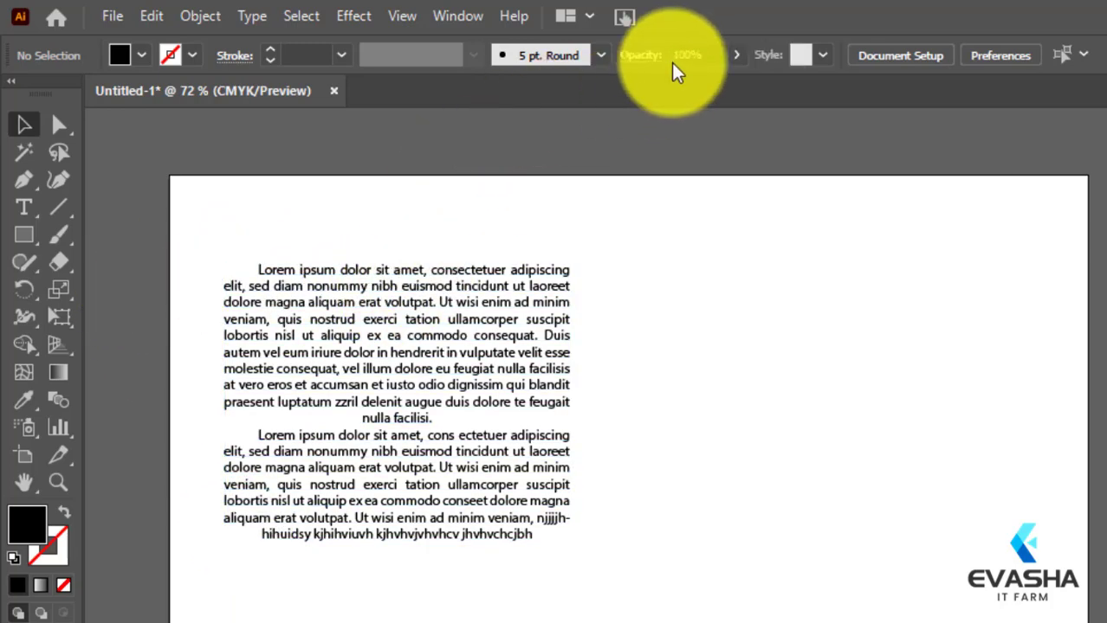
click(28, 205)
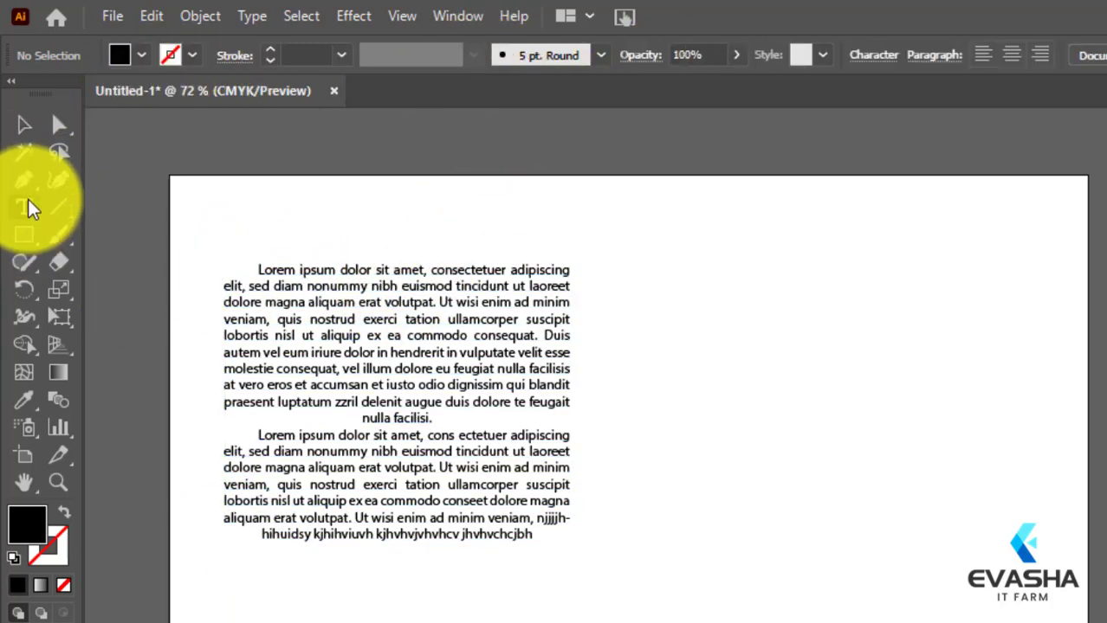
drag(27, 200, 87, 207)
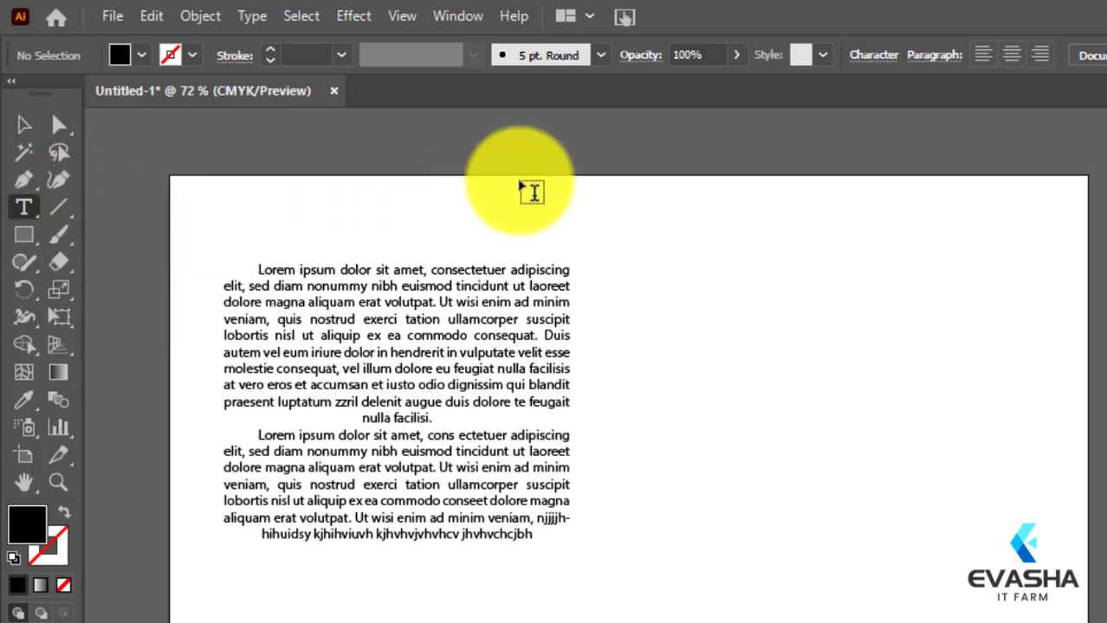
click(362, 302)
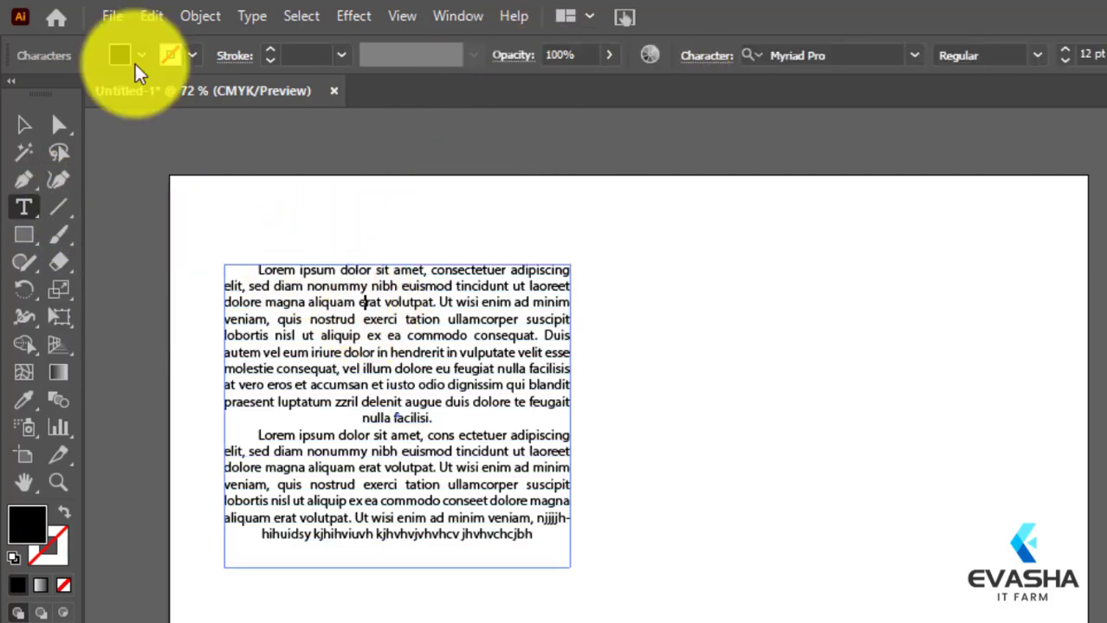
click(23, 125)
click(769, 56)
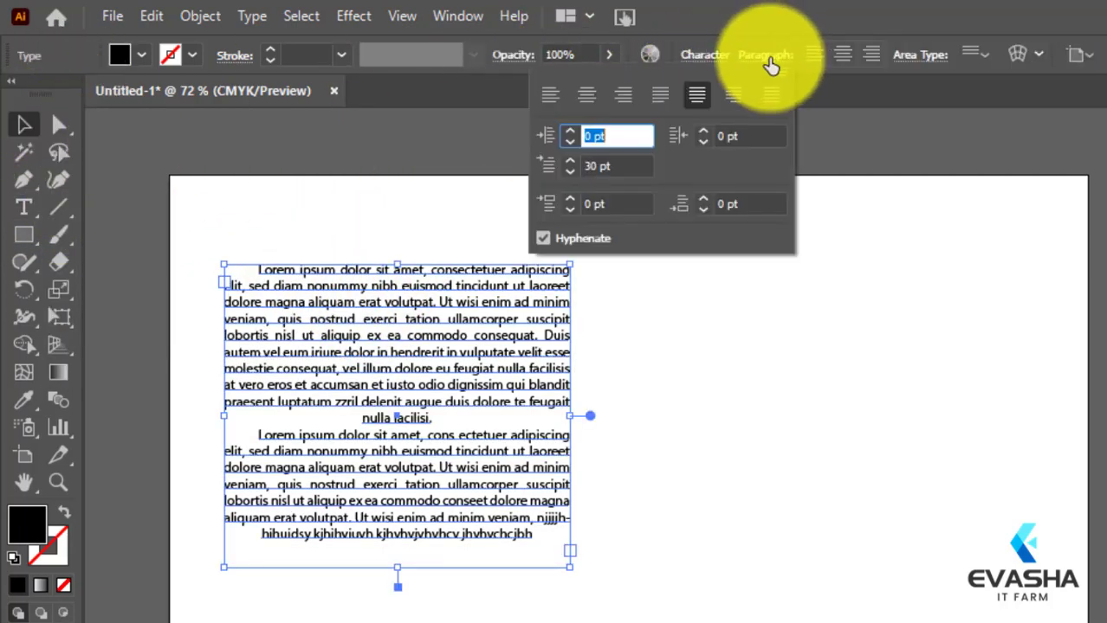
click(592, 165)
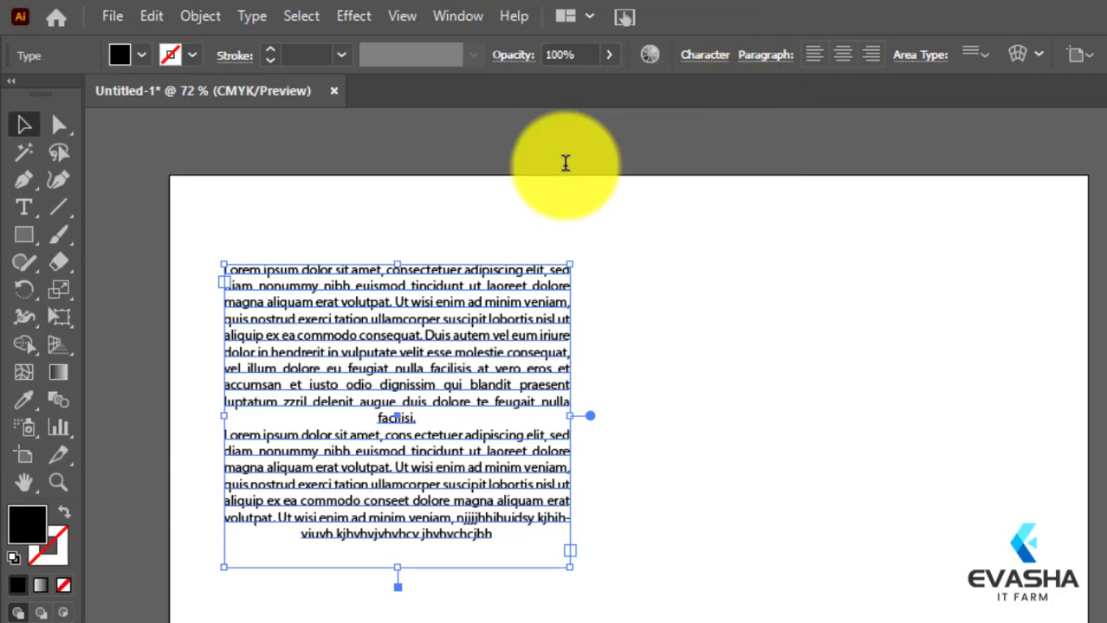
Set the space before paragraph to 30 pt for the whole text frame.
click(760, 56)
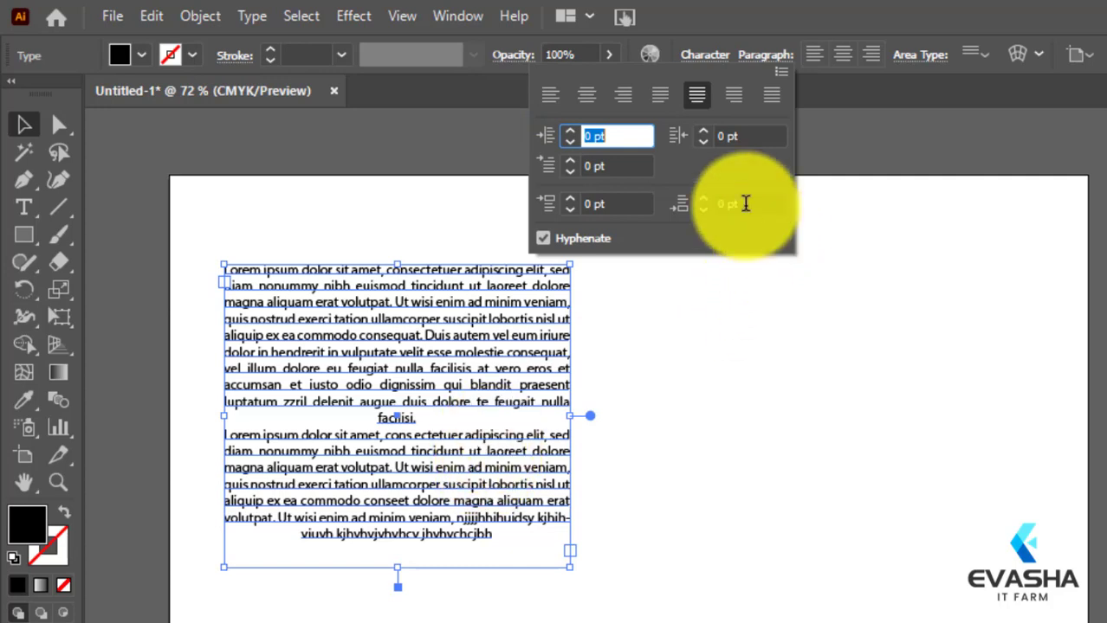
click(498, 423)
double_click(514, 441)
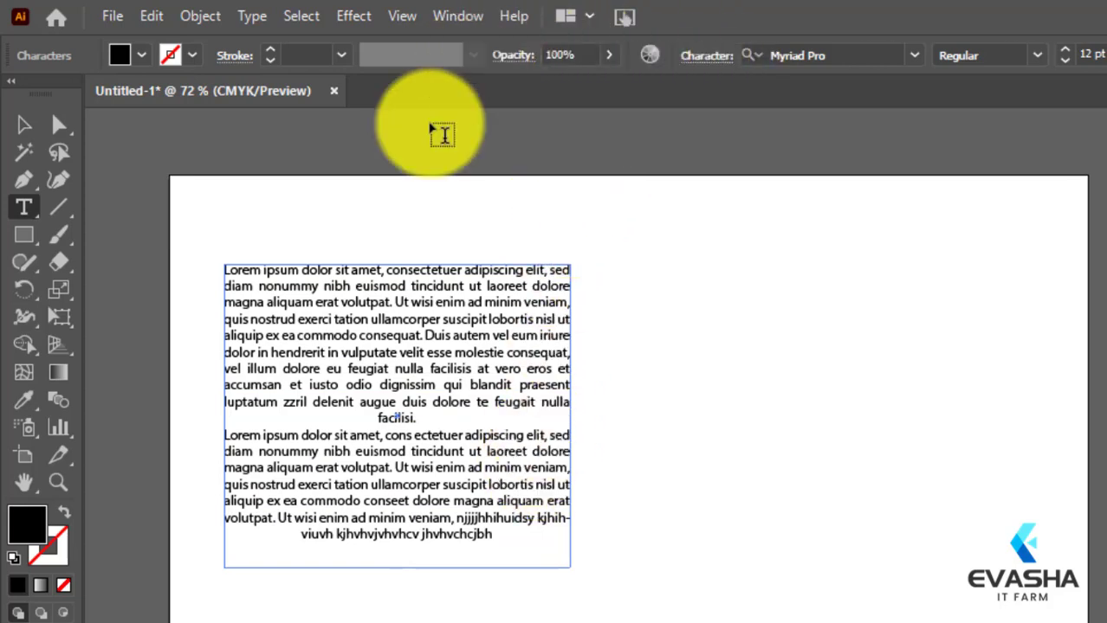
click(23, 126)
click(762, 55)
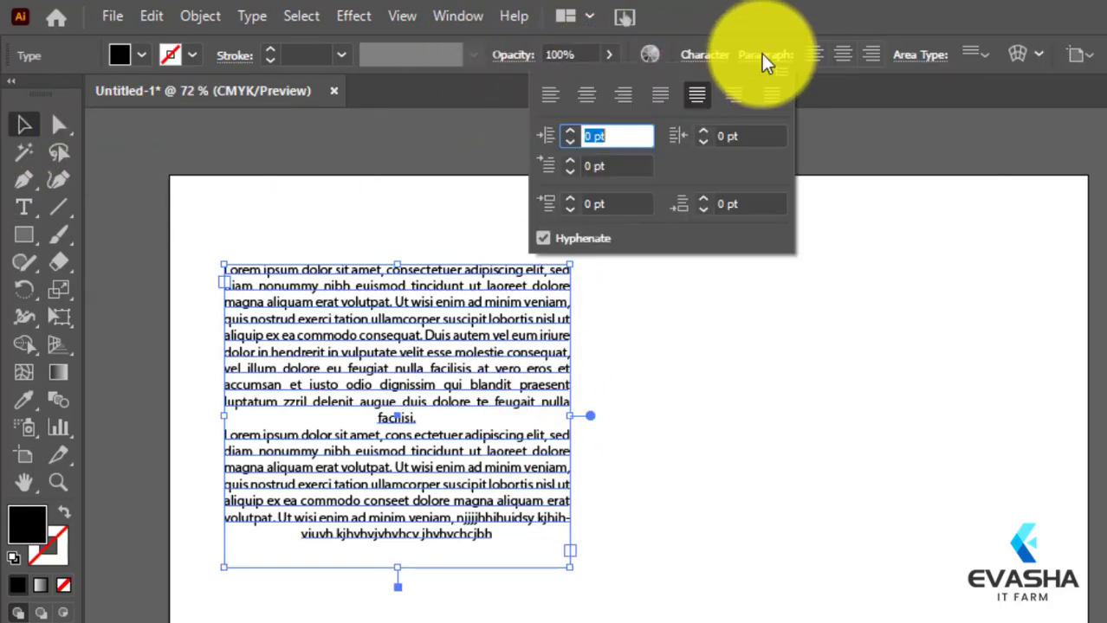
click(593, 204)
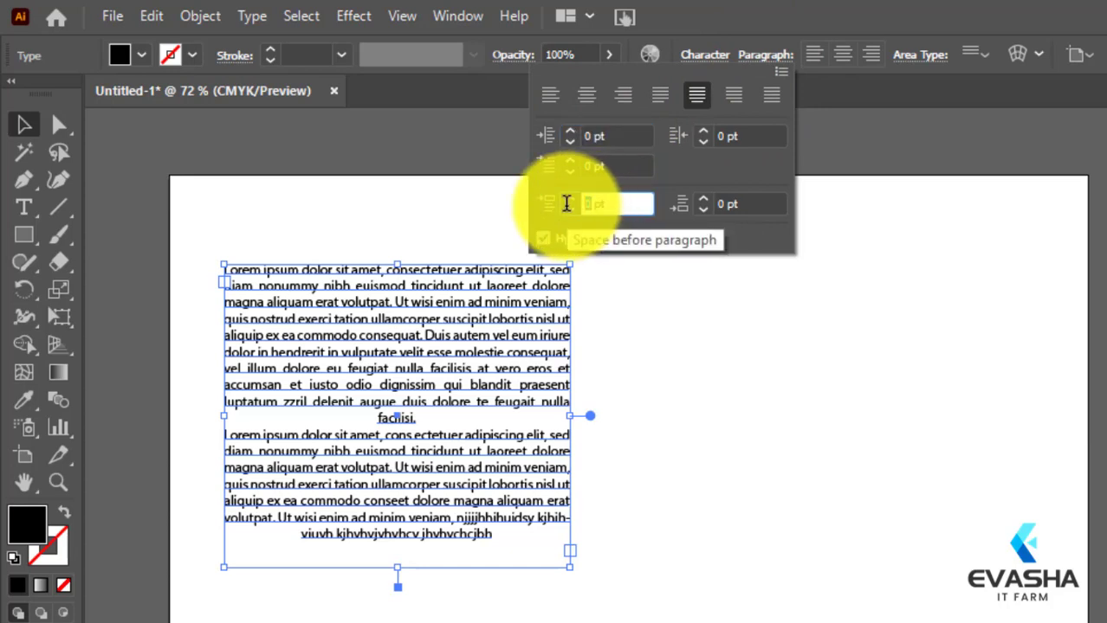
key(Return)
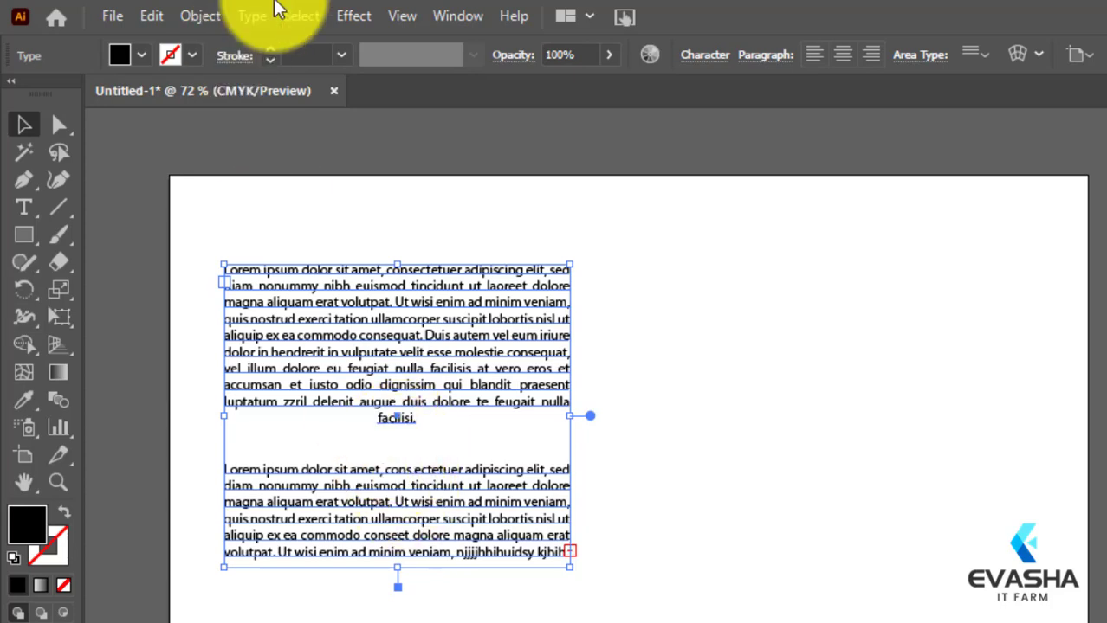
Reset the space before paragraph of the text frame to 0 pt.
click(776, 60)
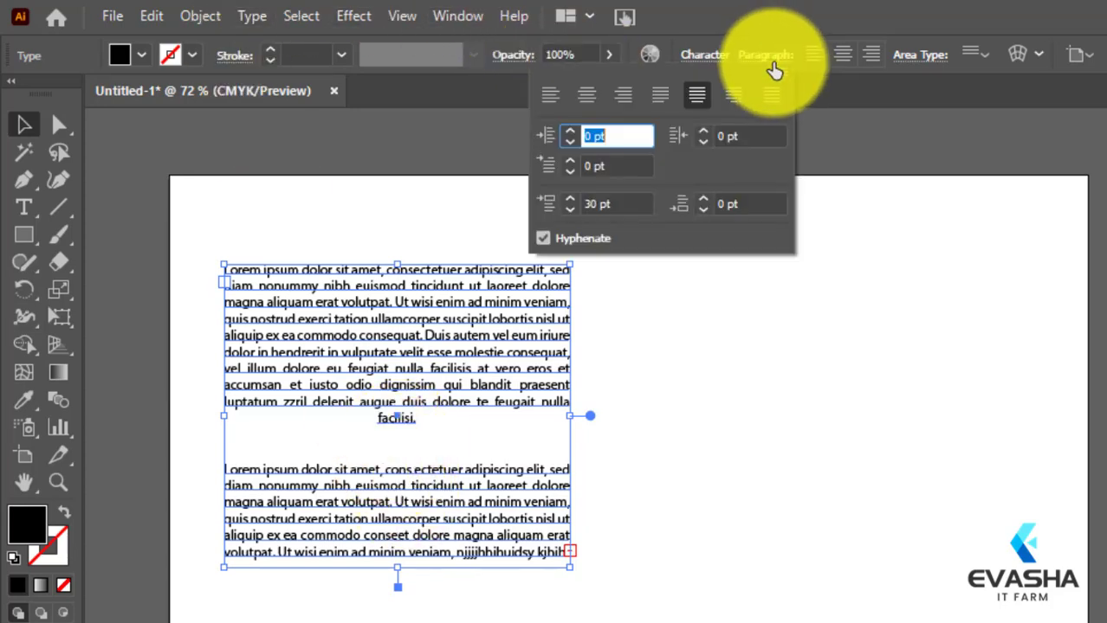
click(592, 201)
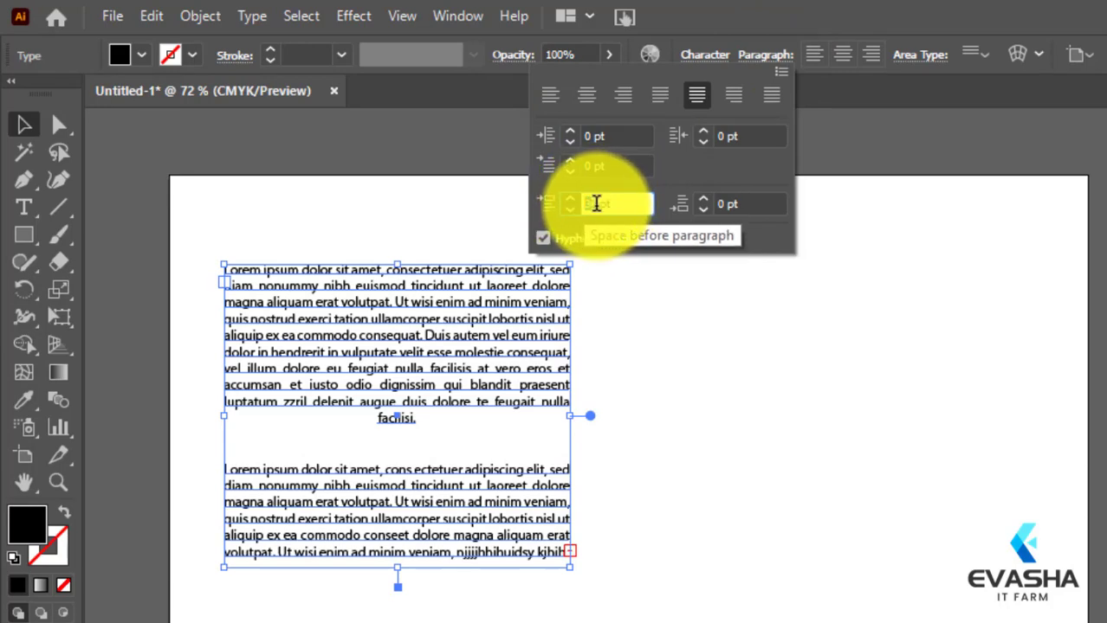
key(Return)
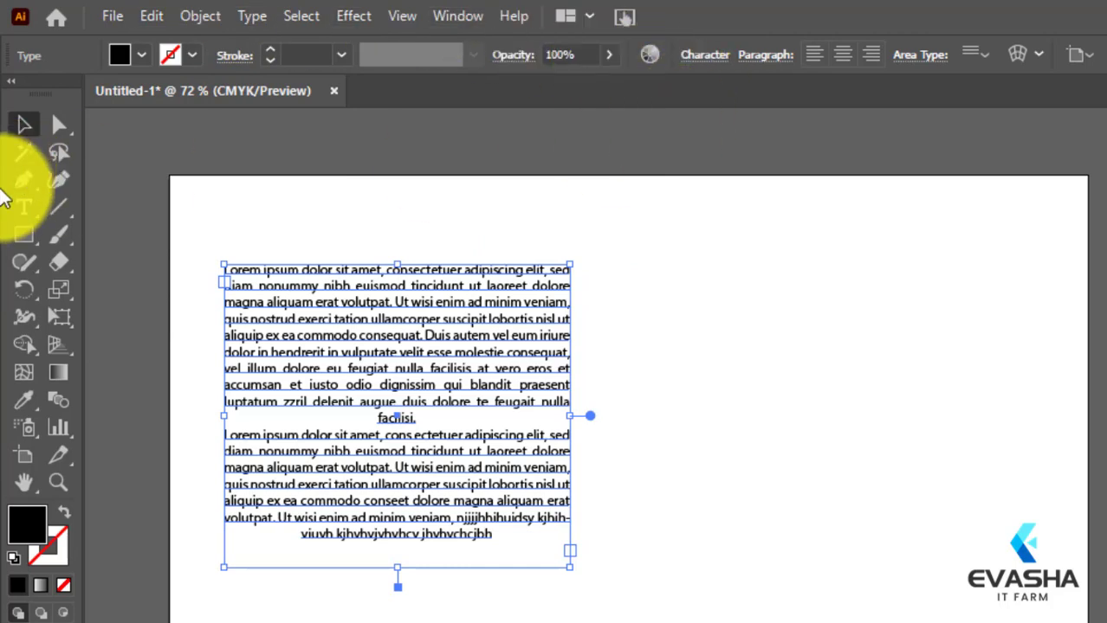
Delete the two-paragraph text frame from the artboard.
click(25, 208)
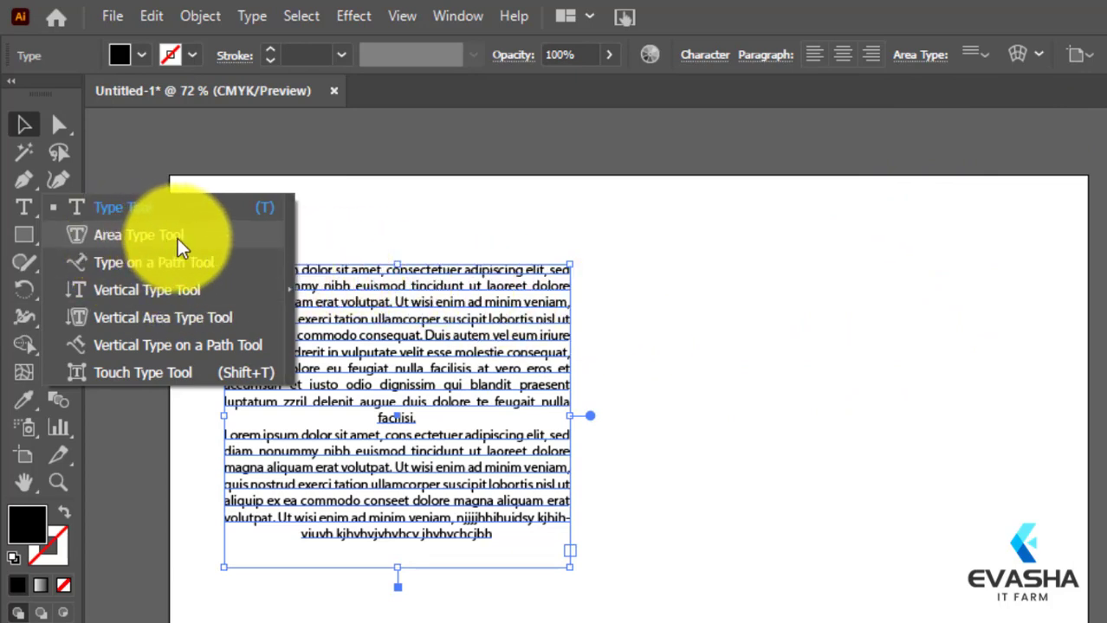
click(467, 226)
click(428, 303)
key(Delete)
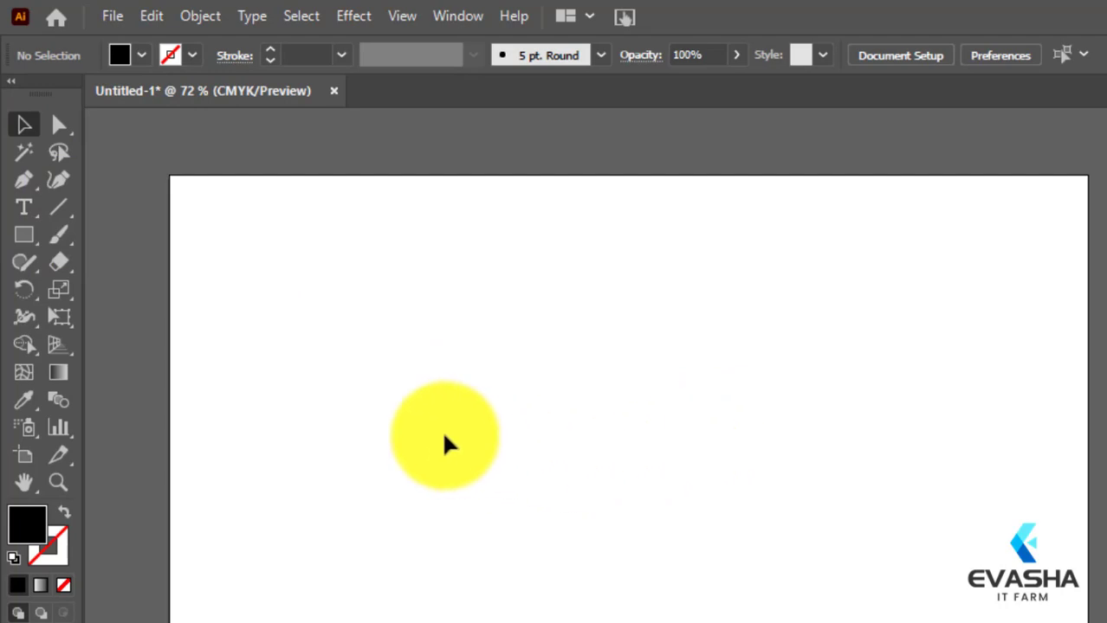
Draw a large black rectangle across the middle of the empty artboard with the Rectangle tool.
click(27, 206)
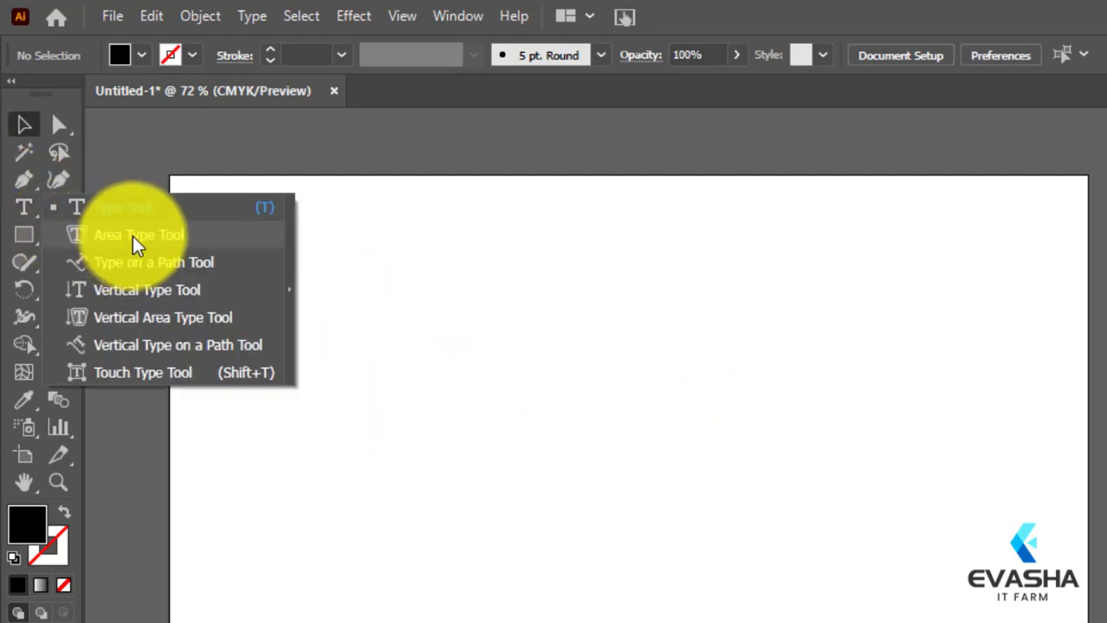
click(569, 258)
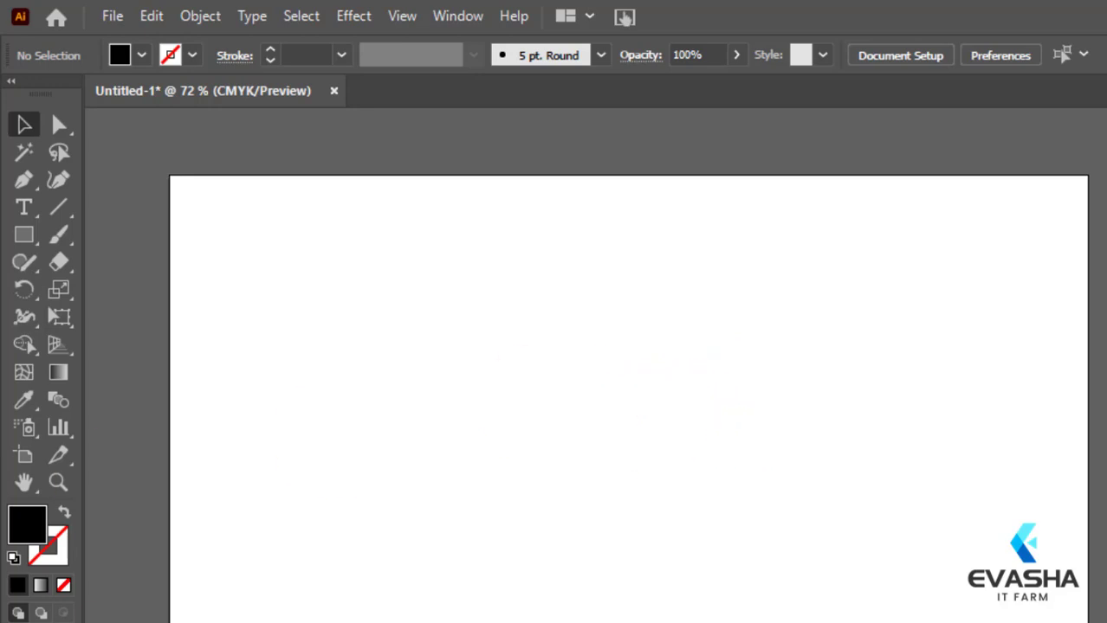
right_click(16, 233)
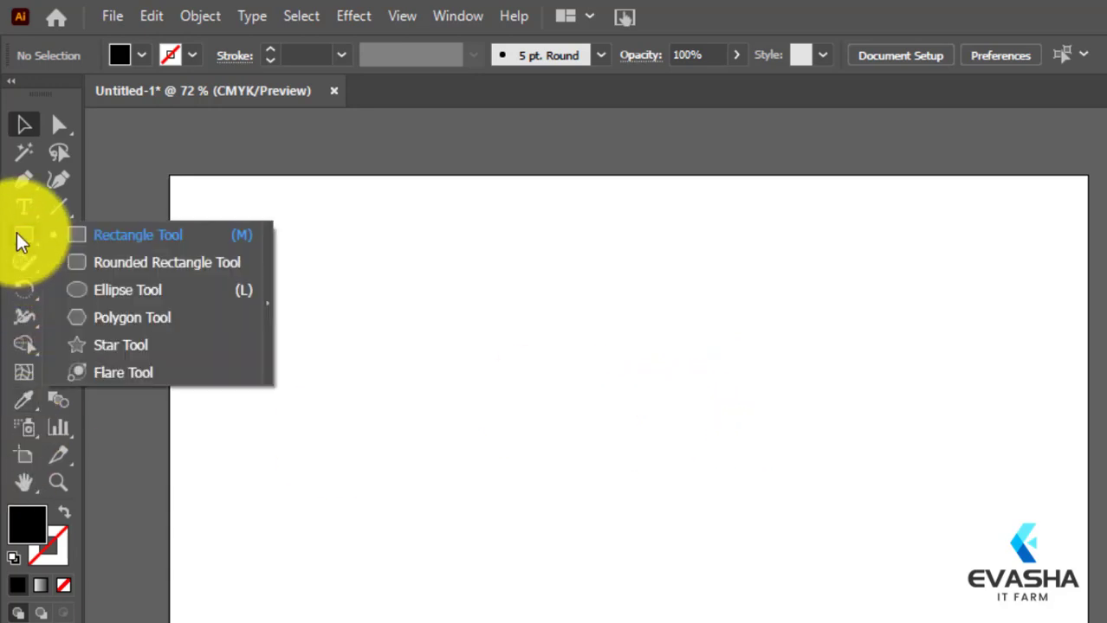
click(74, 242)
drag(288, 295, 875, 576)
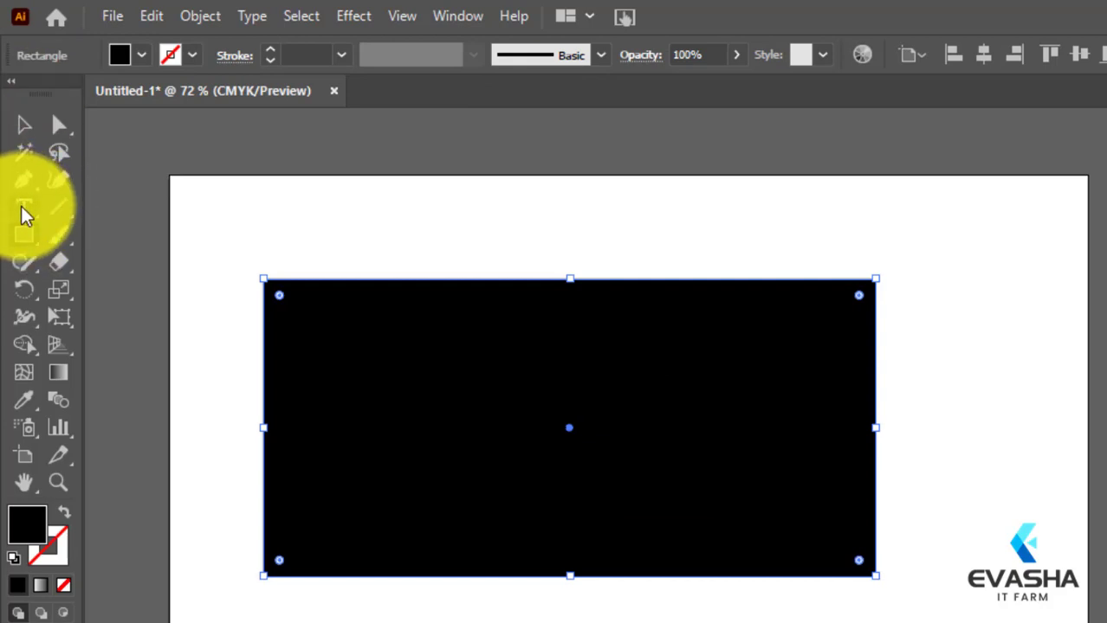
Convert the black rectangle into a text area filled with placeholder text using the Area Type tool on its upper edge.
click(24, 125)
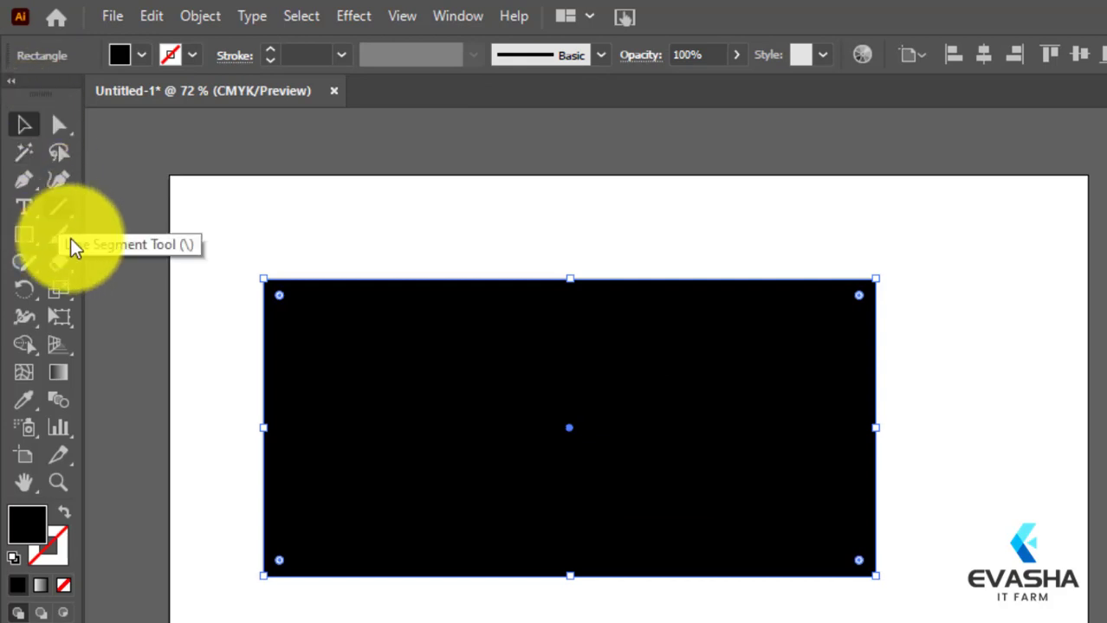
click(22, 209)
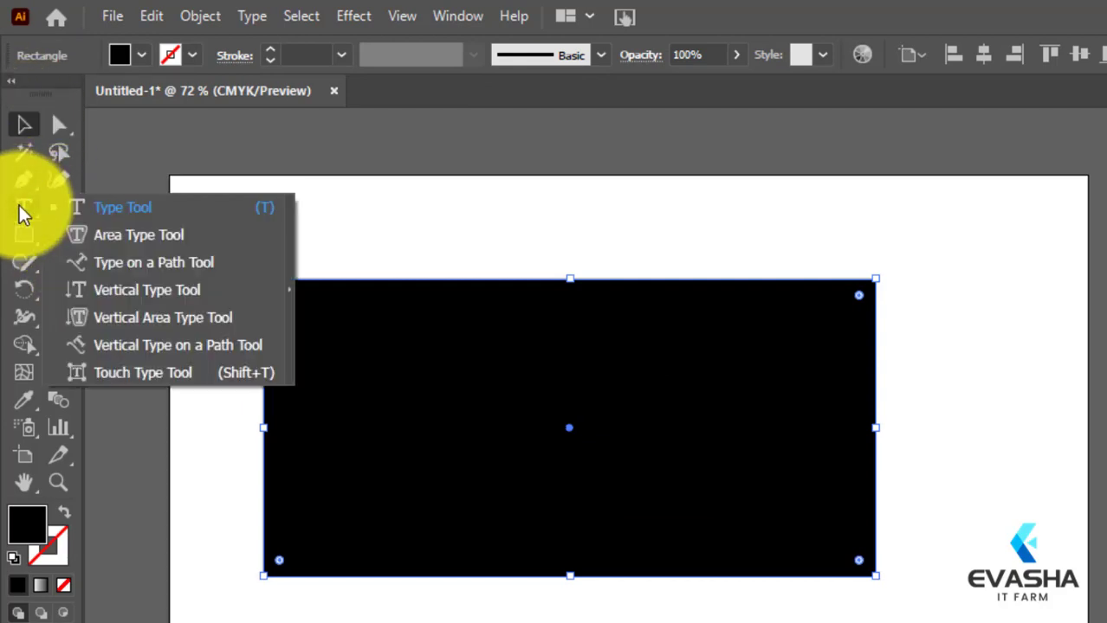
click(111, 238)
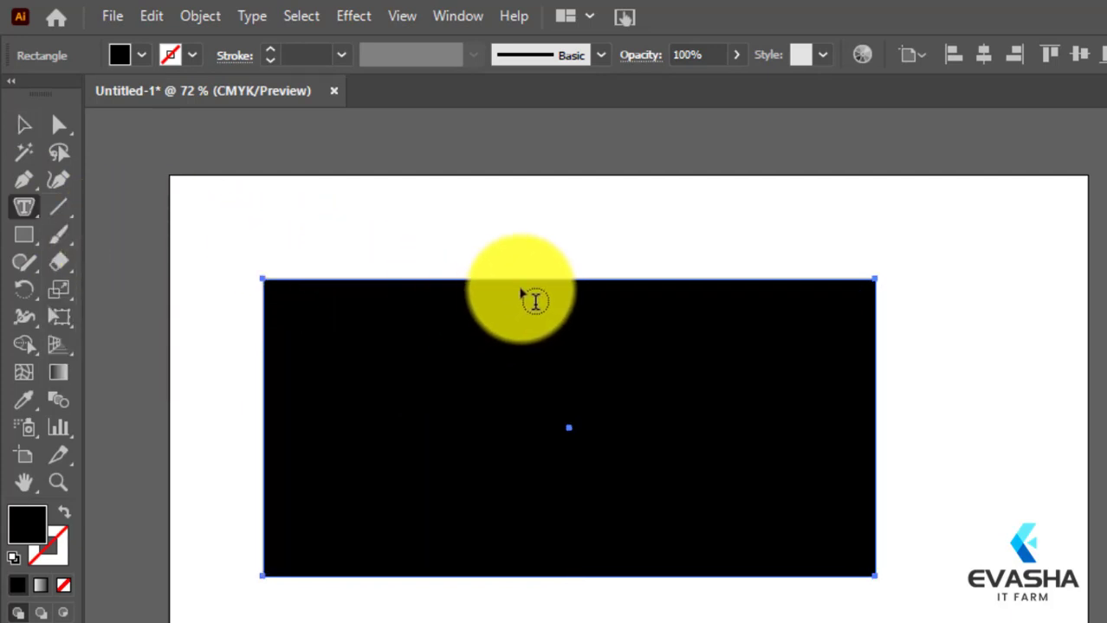
click(571, 286)
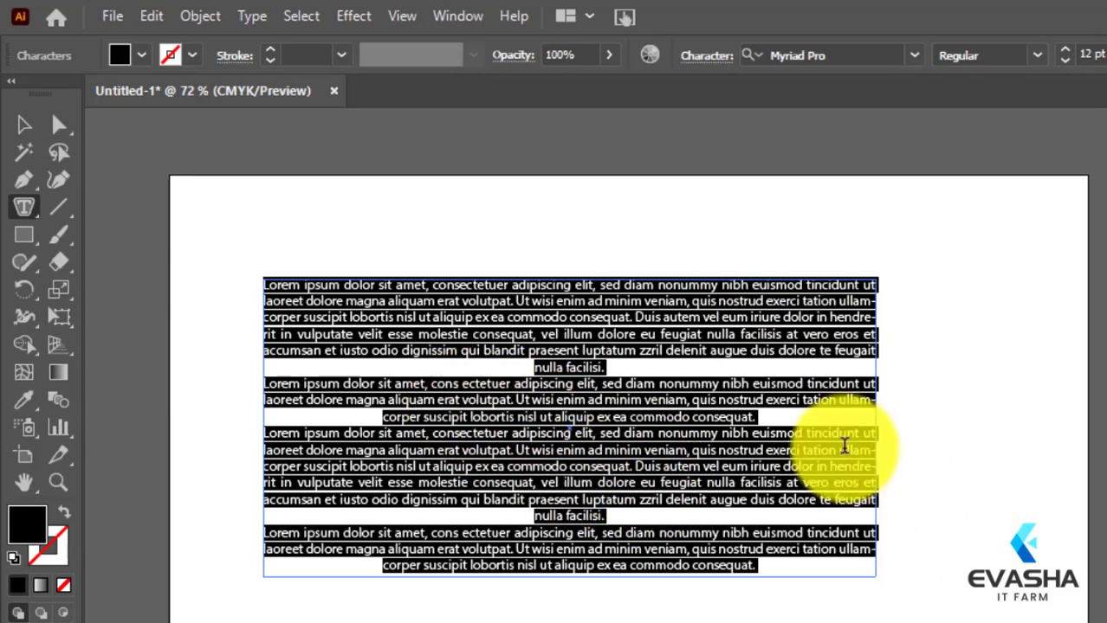
Draw a narrow text frame beside the area text with the Type tool and clear its placeholder text.
click(24, 208)
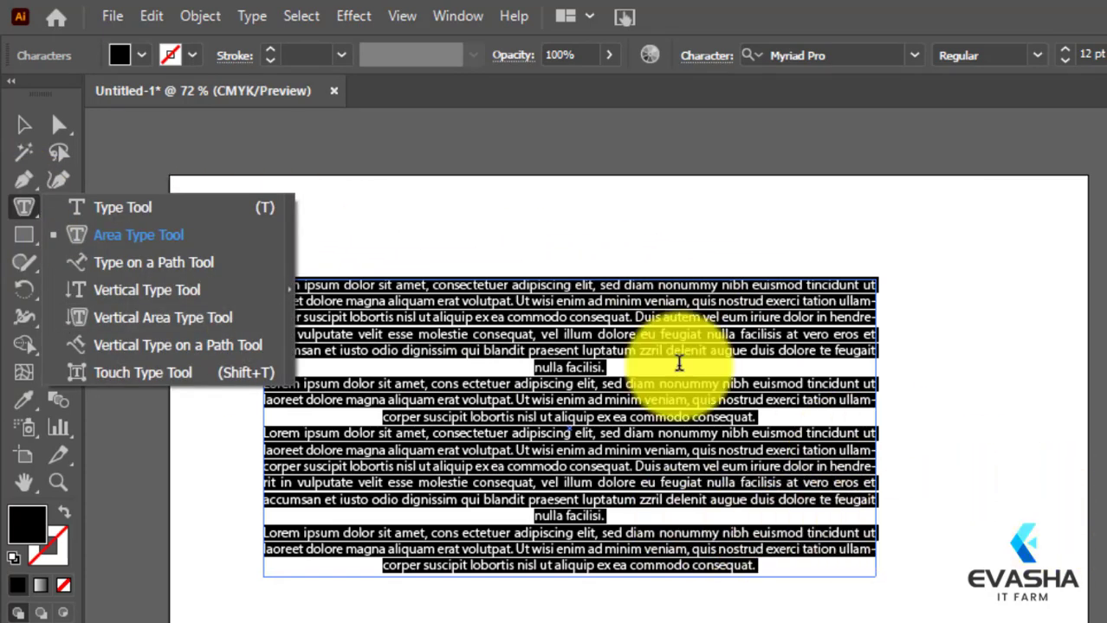
click(130, 207)
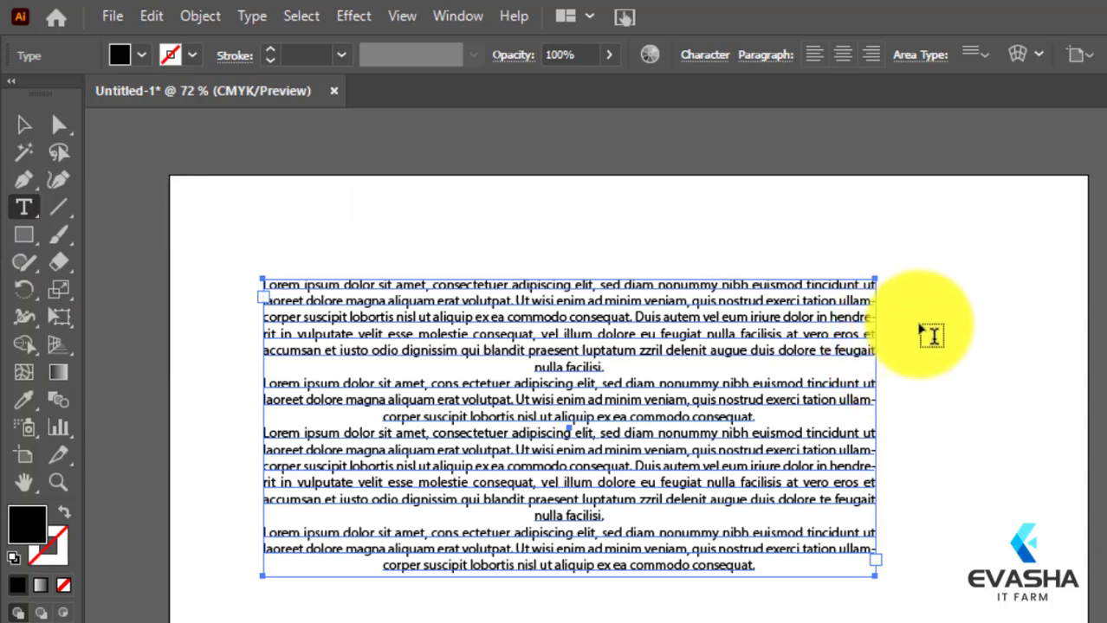
drag(917, 320, 1035, 517)
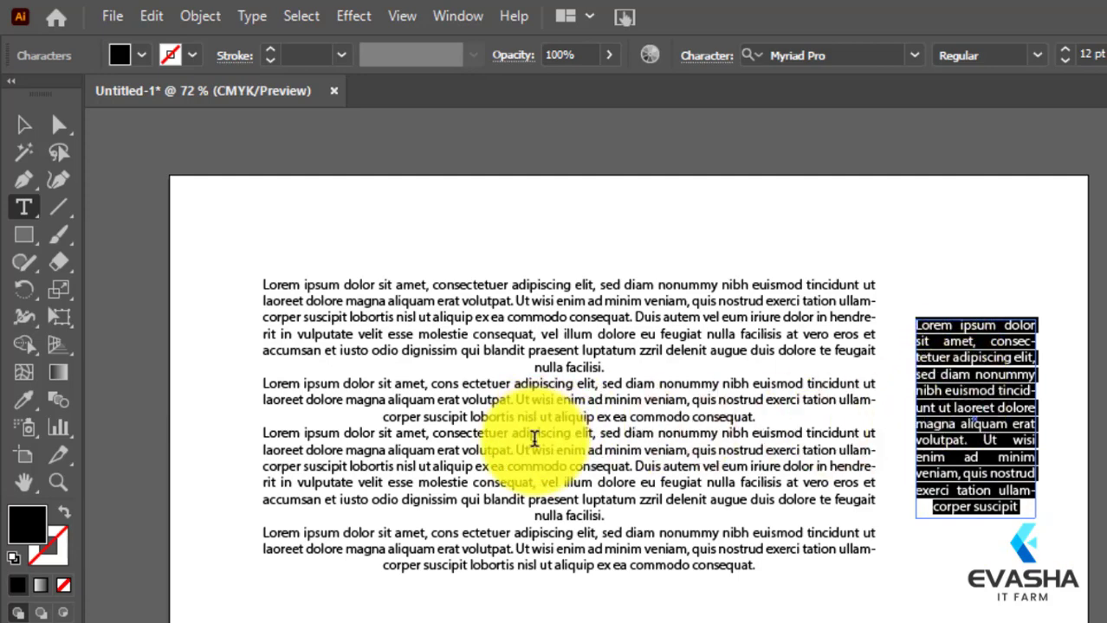
key(BackSpace)
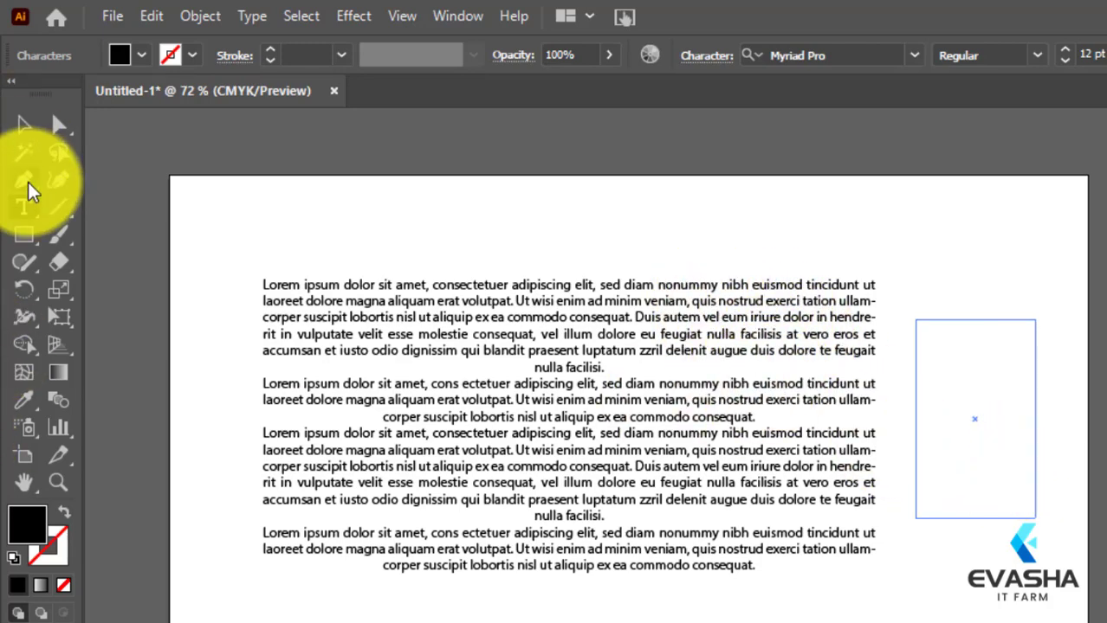
click(25, 211)
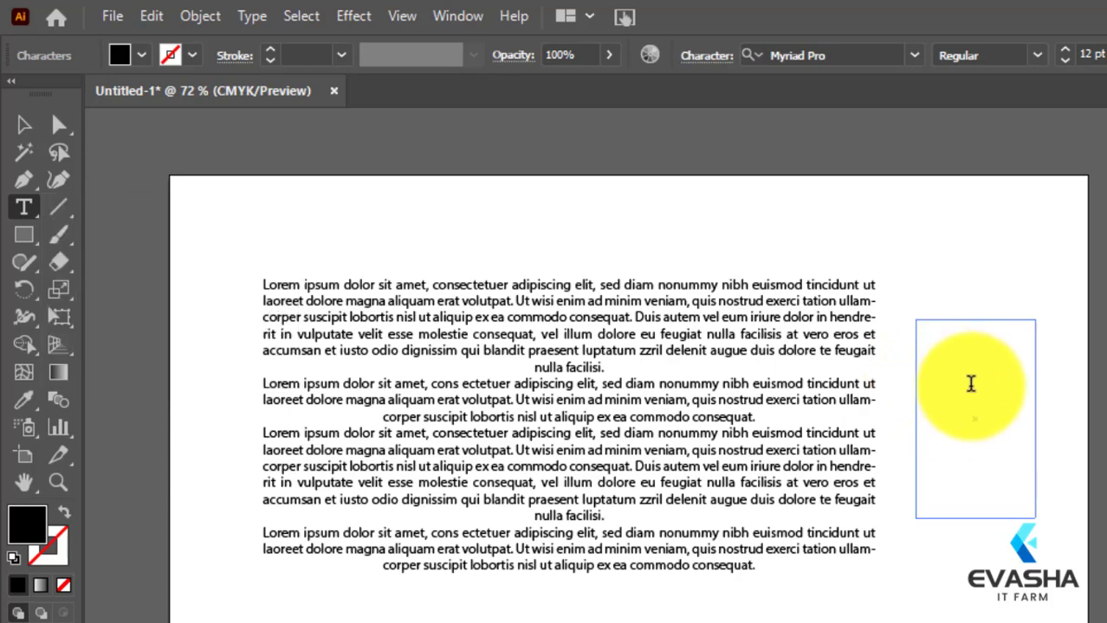
click(813, 383)
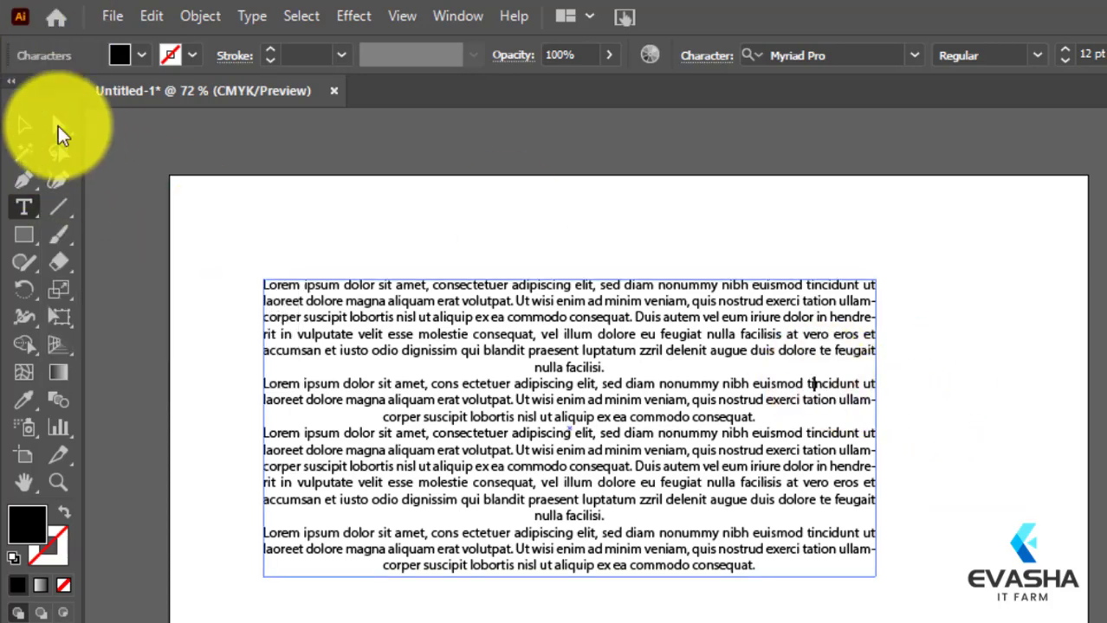
key(Escape)
click(990, 360)
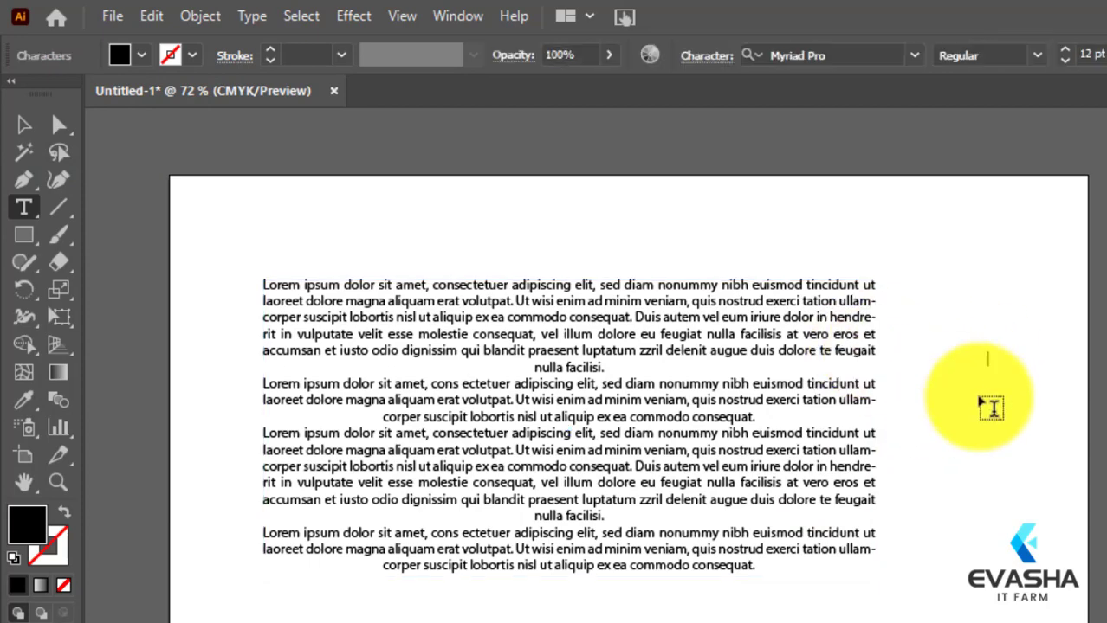
Select everything on the artboard and delete the rectangular area text.
click(24, 125)
click(358, 363)
key(ctrl+a)
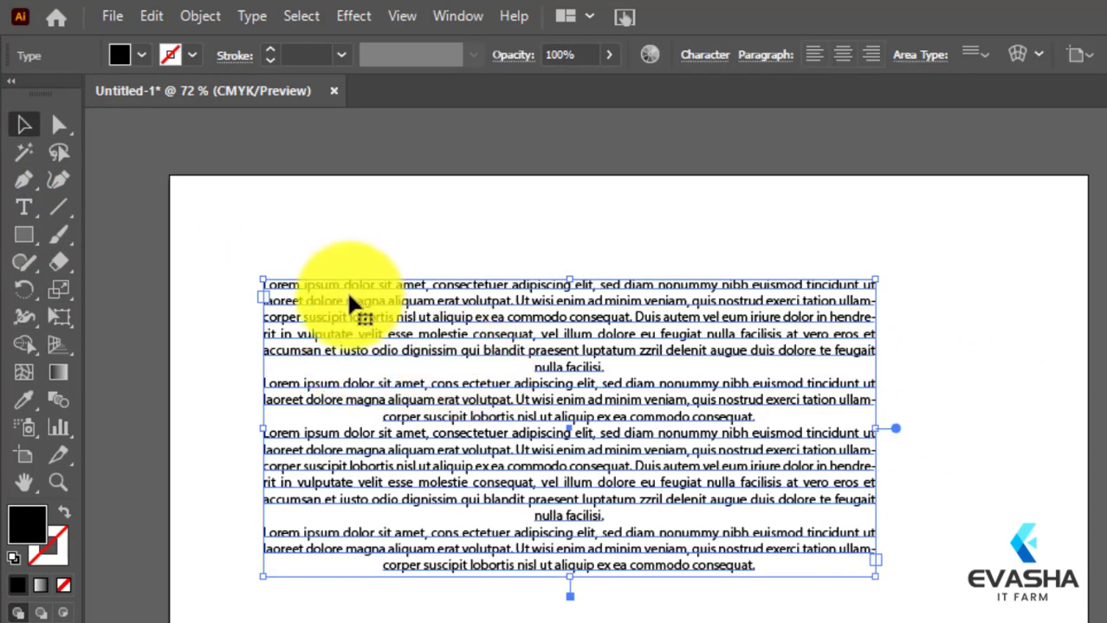
key(Delete)
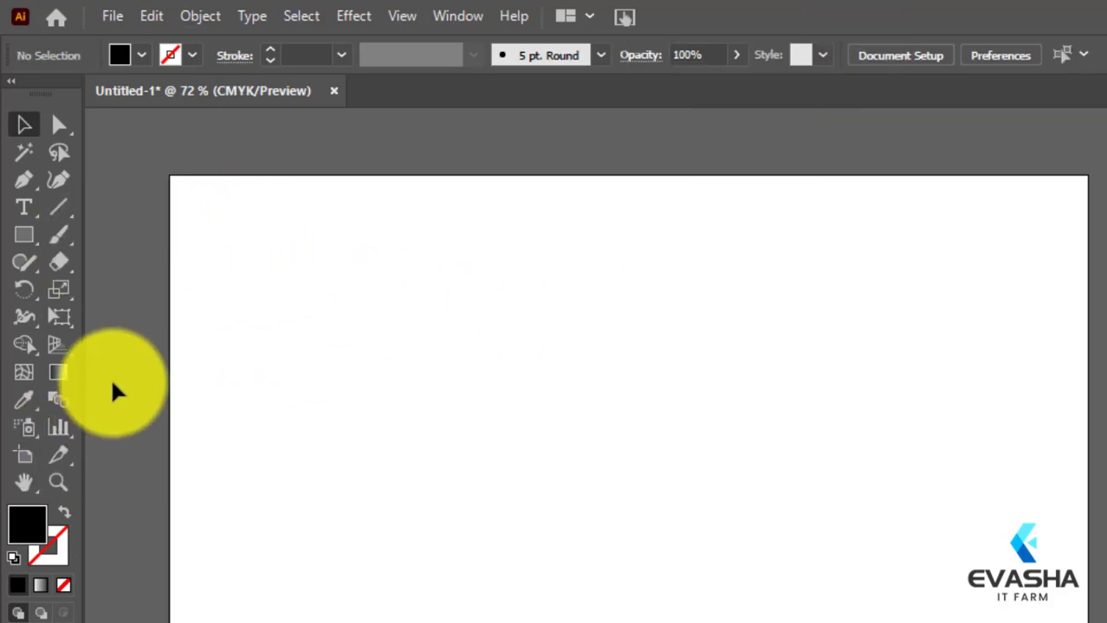
Draw a tilted black five-pointed star in the artboard's upper-left area with the Star tool.
click(14, 230)
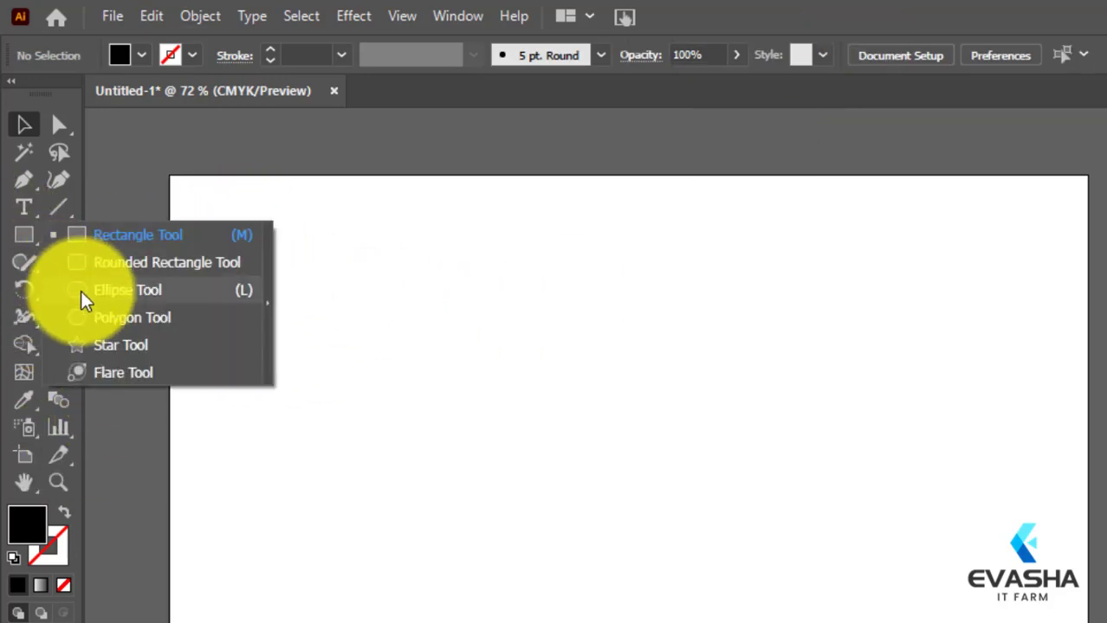
click(94, 346)
drag(387, 329, 515, 399)
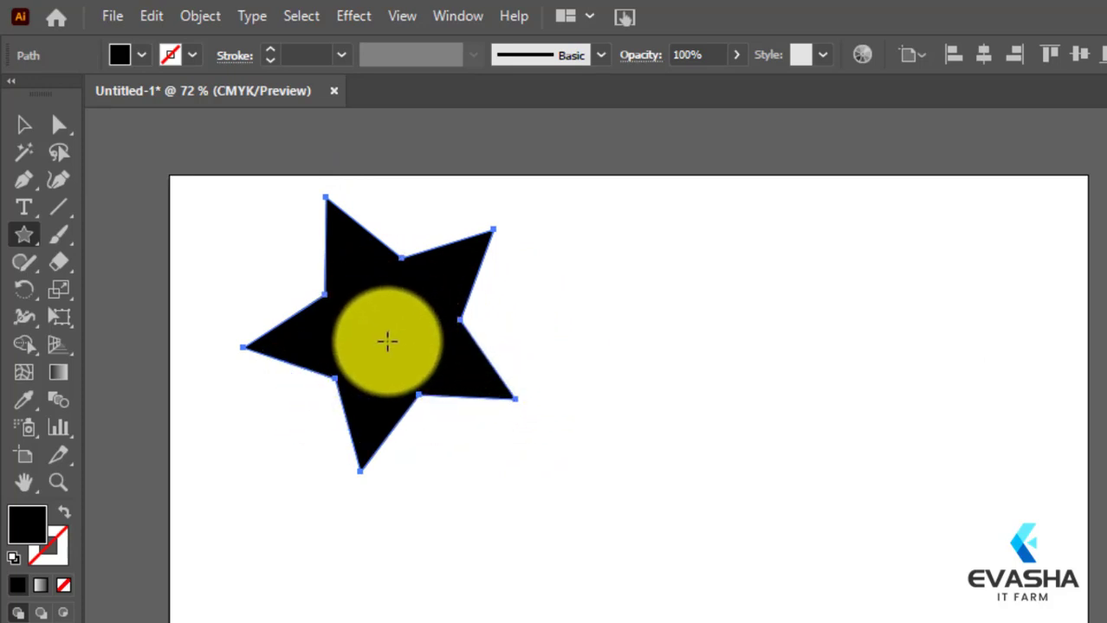
click(19, 210)
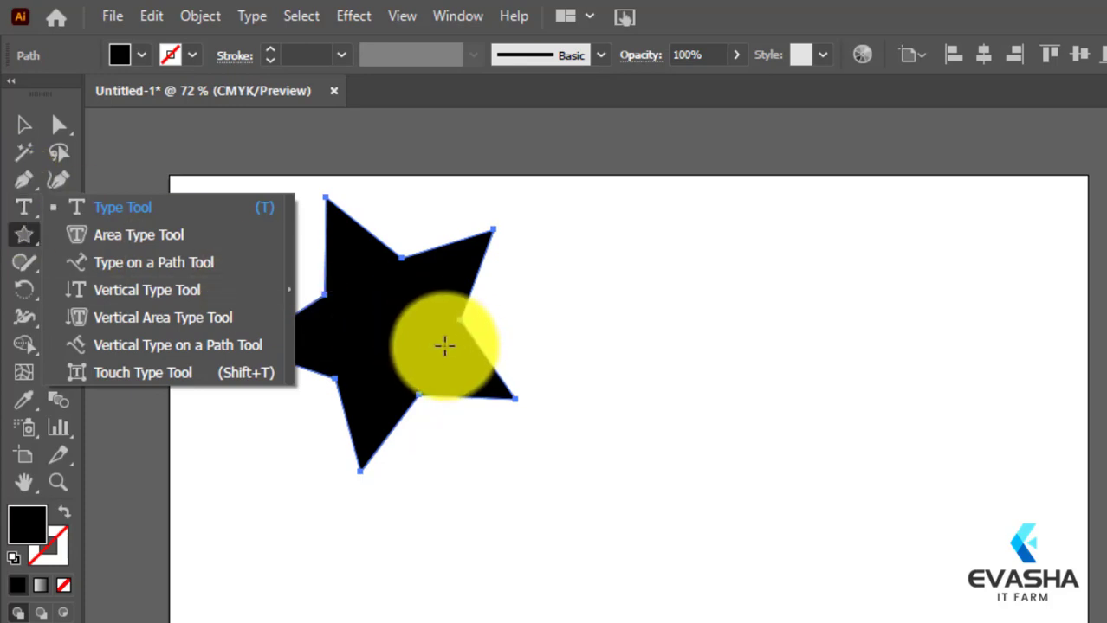
click(621, 297)
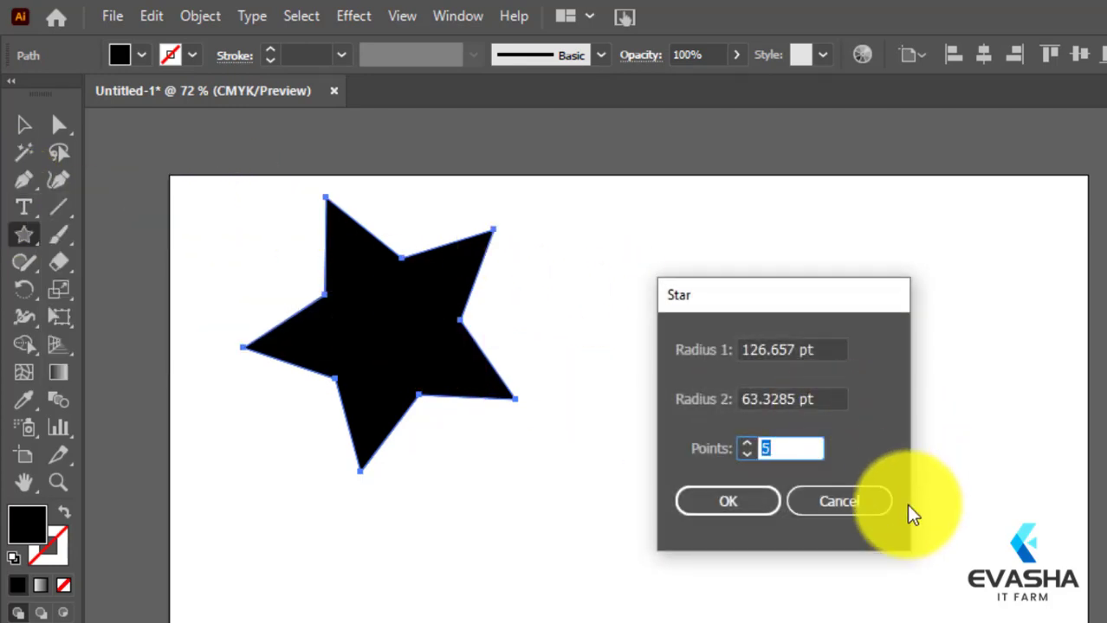
click(851, 511)
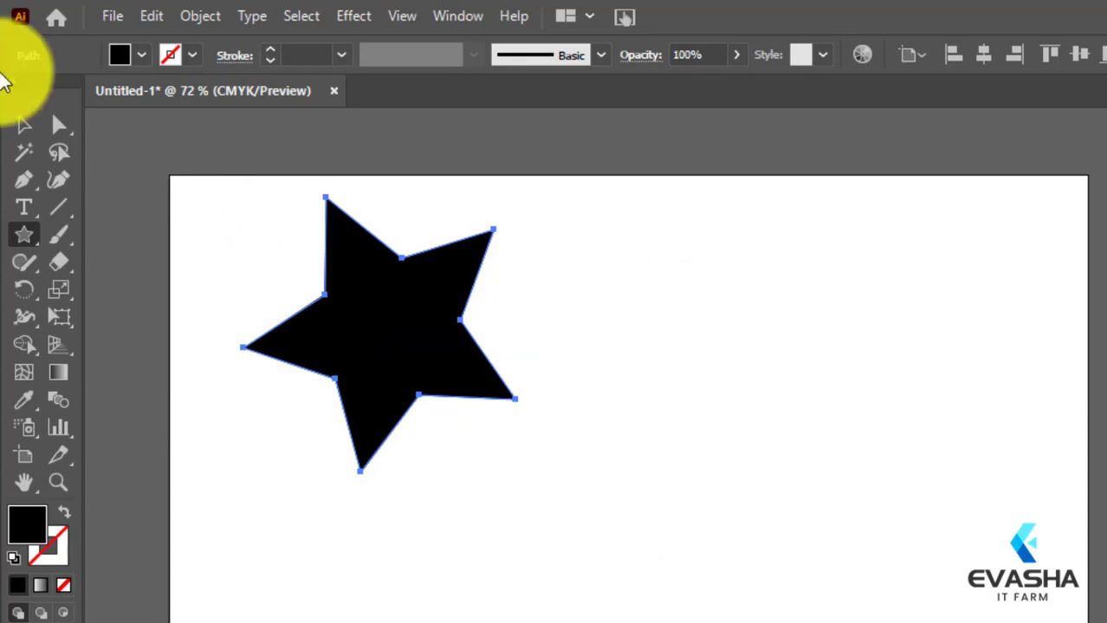
Convert the black star into a text area filled with placeholder text using the Area Type tool on its upper point.
click(23, 124)
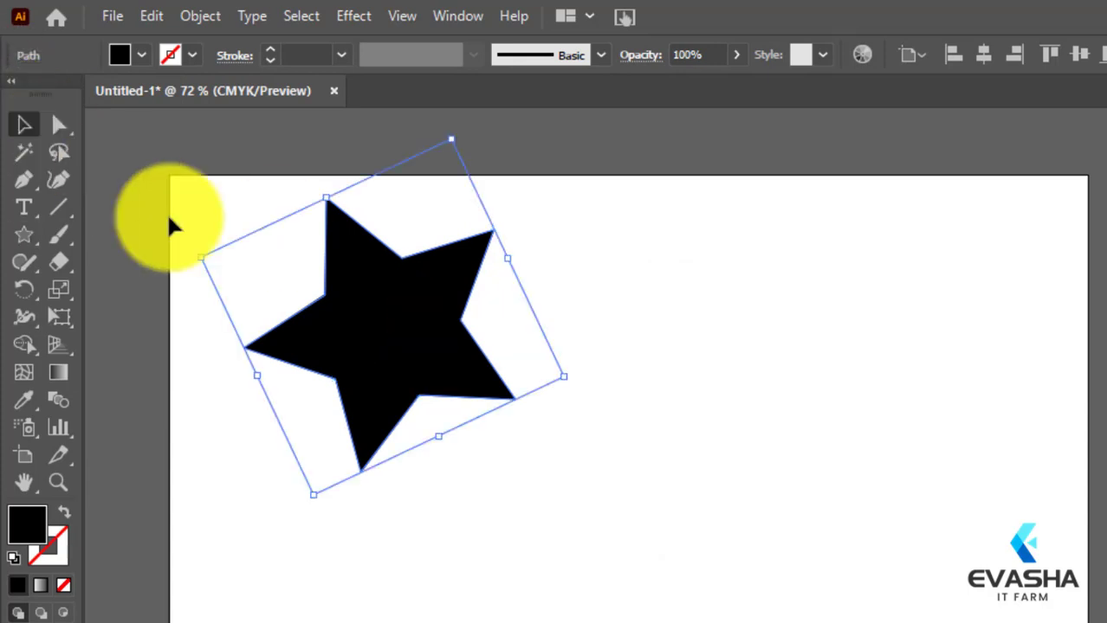
click(25, 206)
click(101, 234)
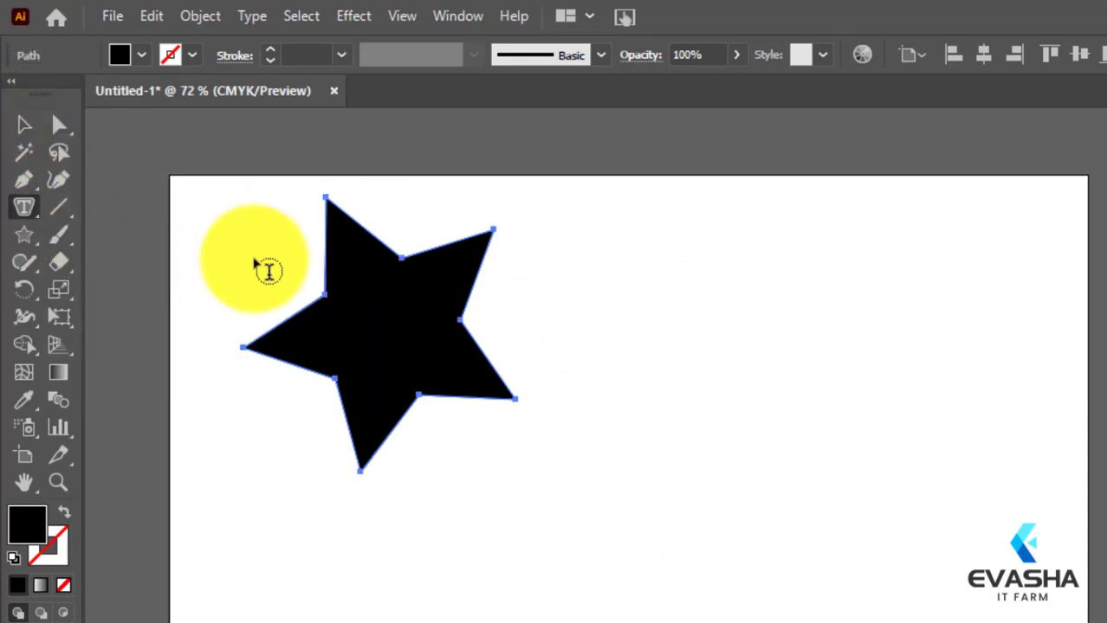
click(329, 206)
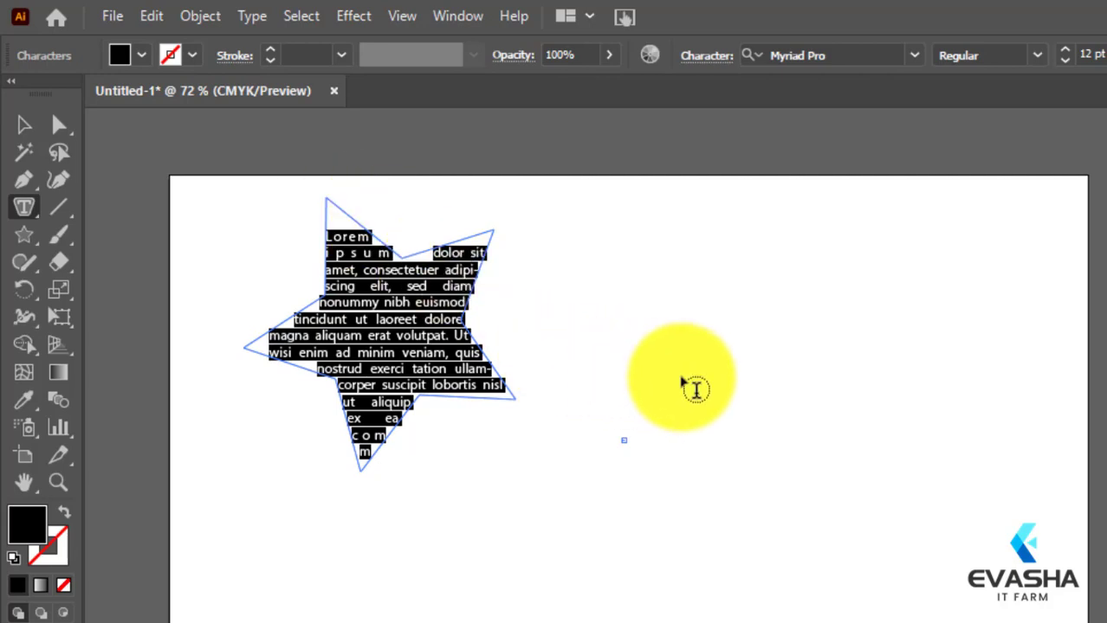
click(681, 383)
click(1032, 461)
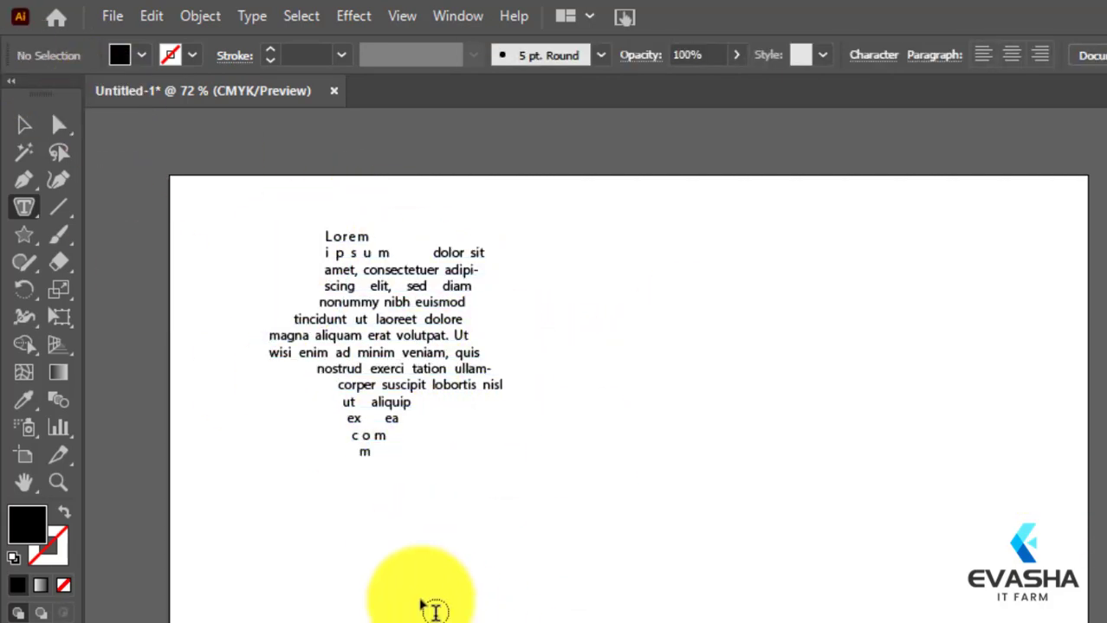
click(23, 206)
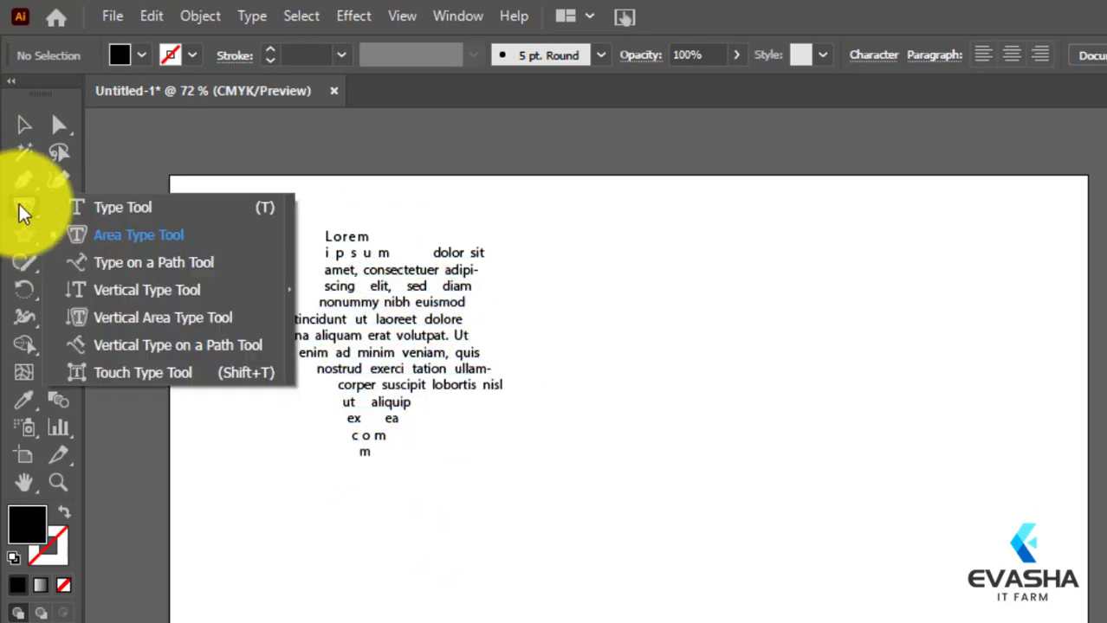
click(569, 387)
click(1022, 464)
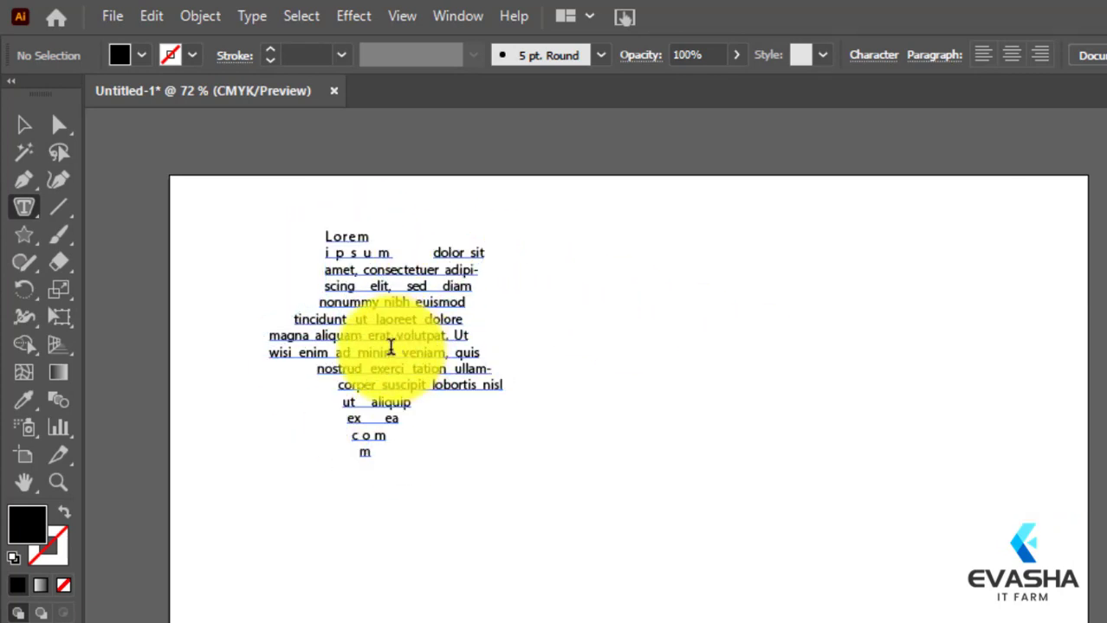
click(25, 206)
click(136, 234)
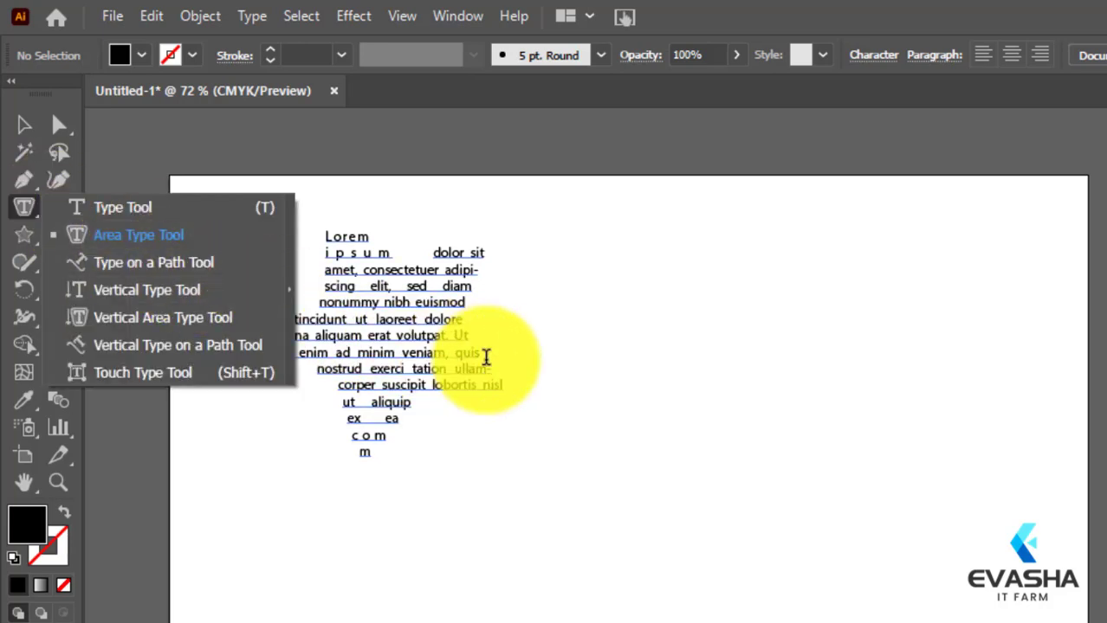
Select the star-shaped area text and delete it from the artboard.
click(371, 307)
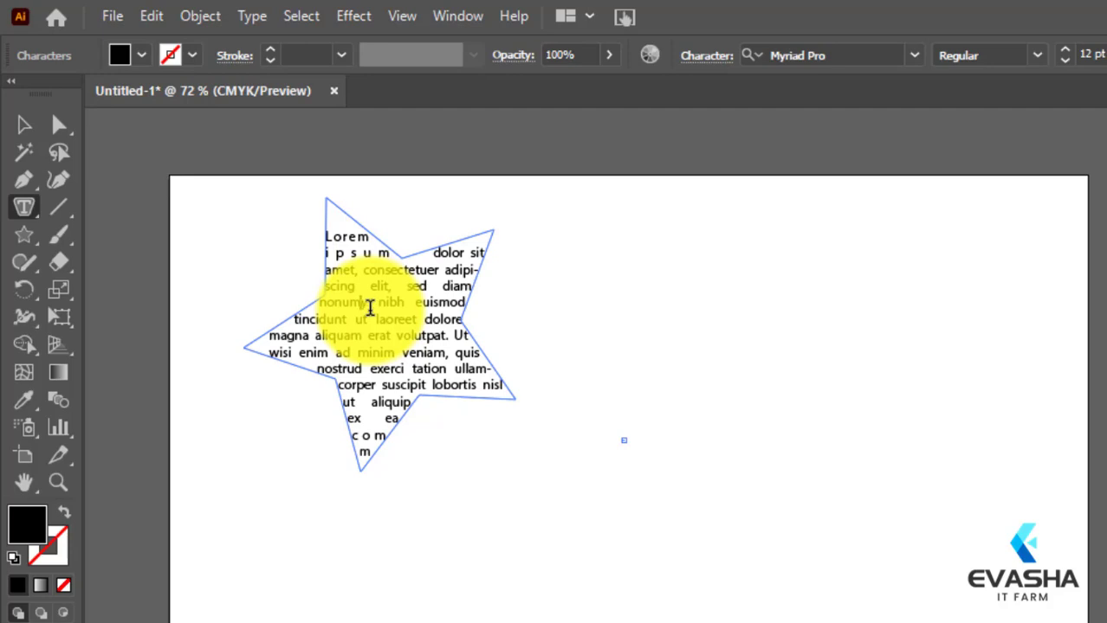
click(27, 127)
key(Delete)
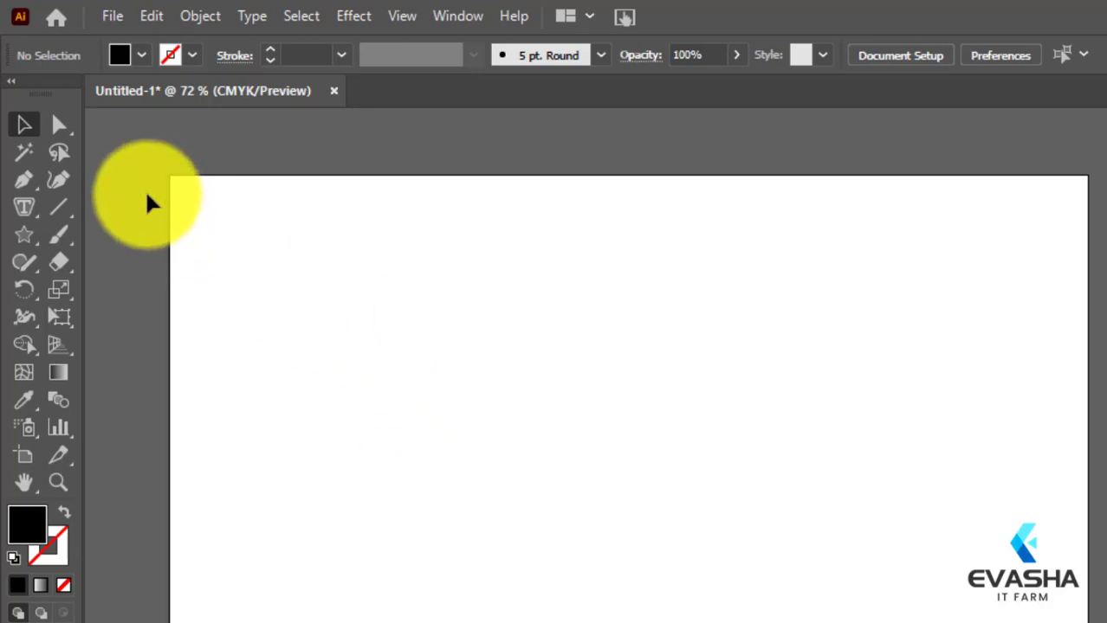
Draw a tilted black hexagon in the artboard's upper-left area with the Polygon tool, keeping only this one polygon.
drag(25, 242, 122, 340)
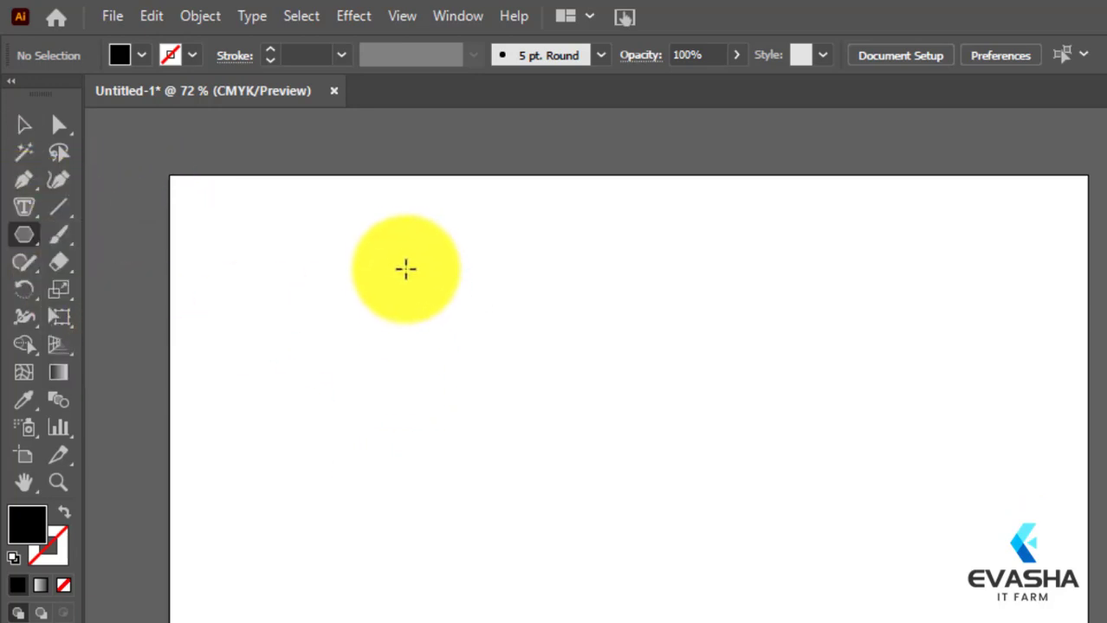
drag(405, 265, 459, 342)
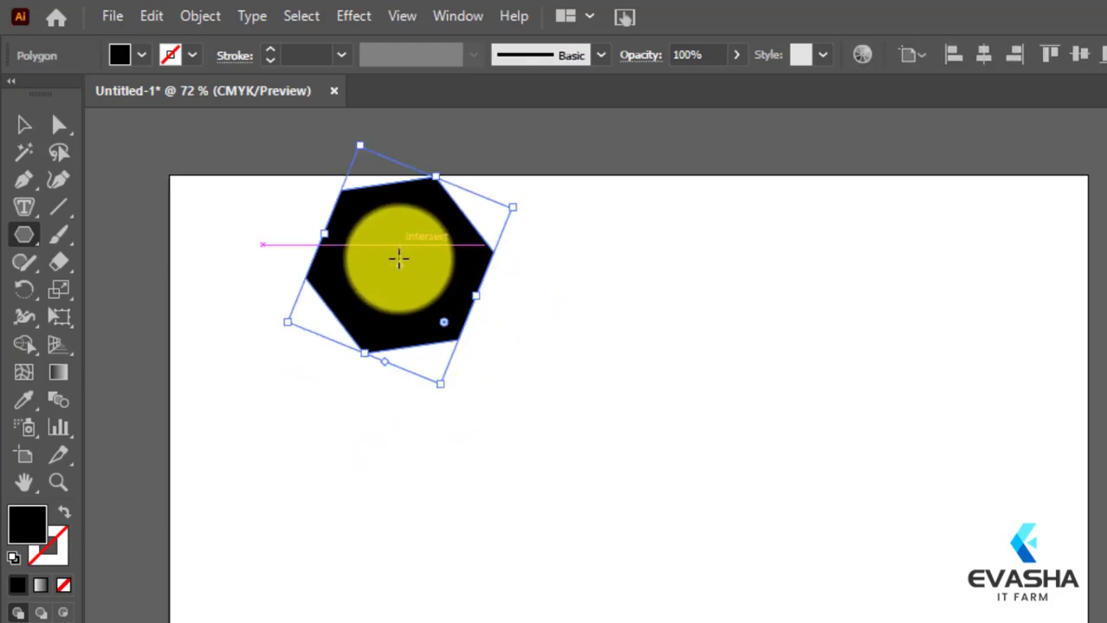
drag(397, 254, 369, 279)
key(ctrl+z)
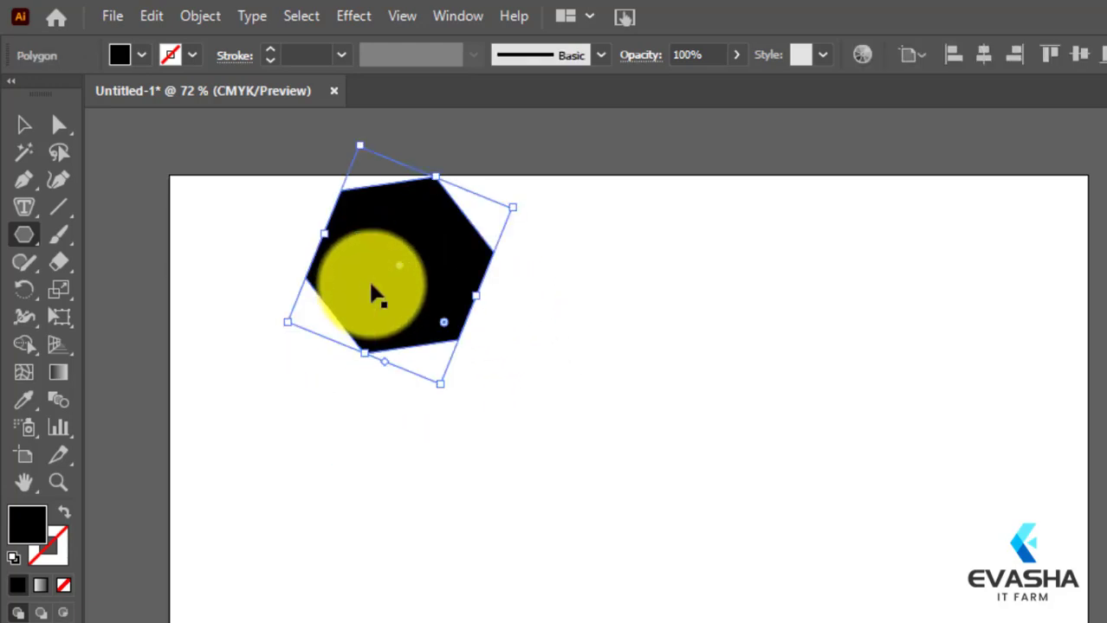
Move the hexagon slightly downward so it sits clear of the artboard's top edge, and deselect it.
click(24, 125)
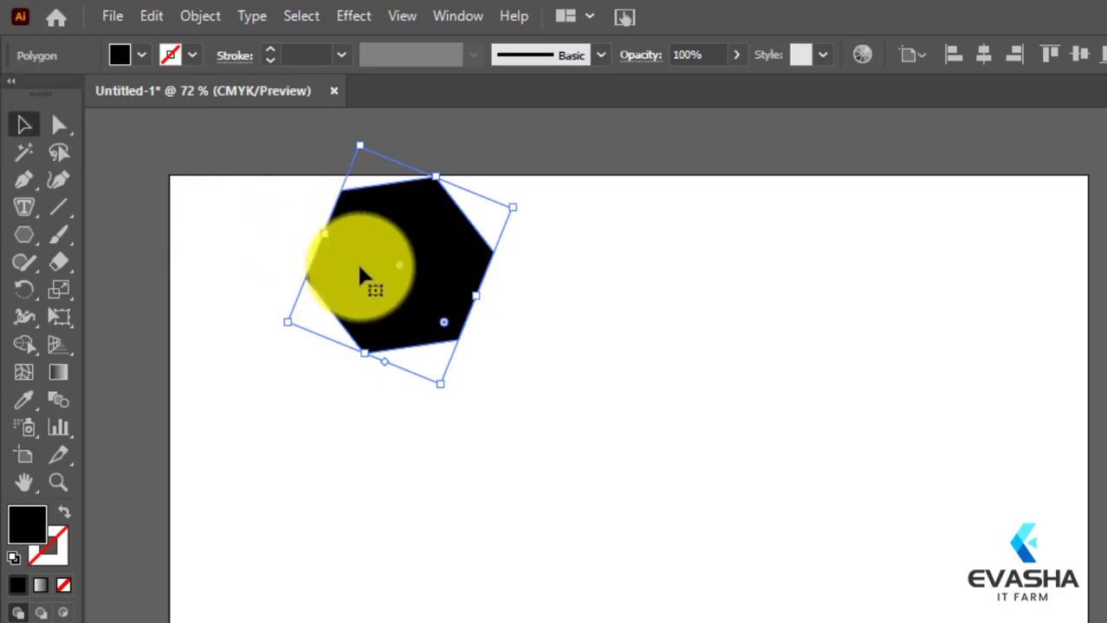
drag(360, 277, 364, 318)
click(517, 328)
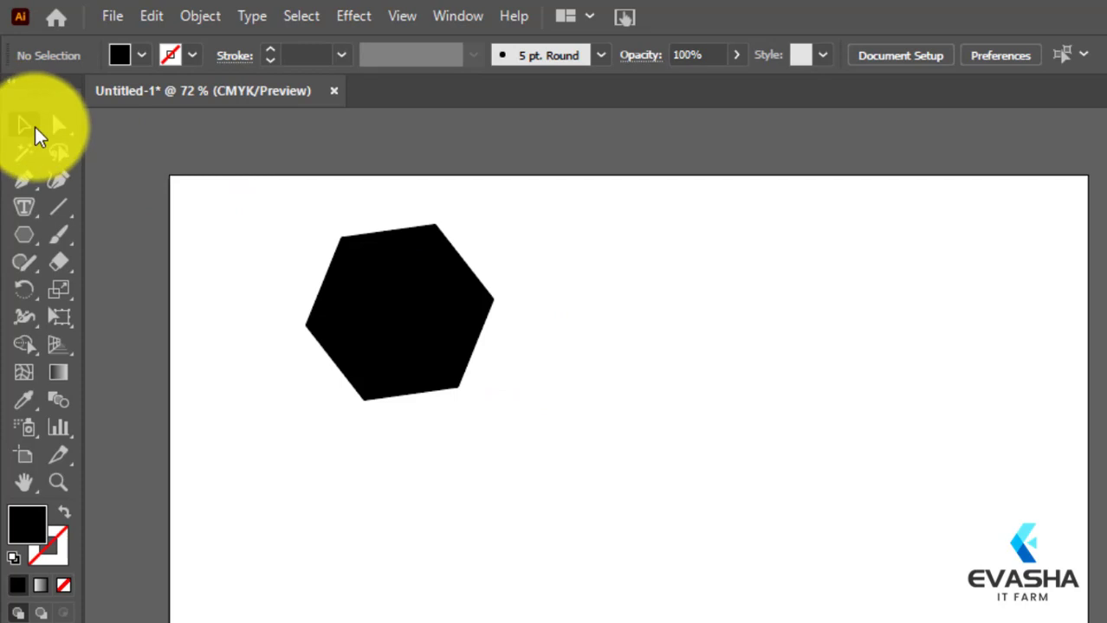
Select the black hexagon and convert it into a text area filled with placeholder text using the Area Type tool on its upper edge.
click(316, 291)
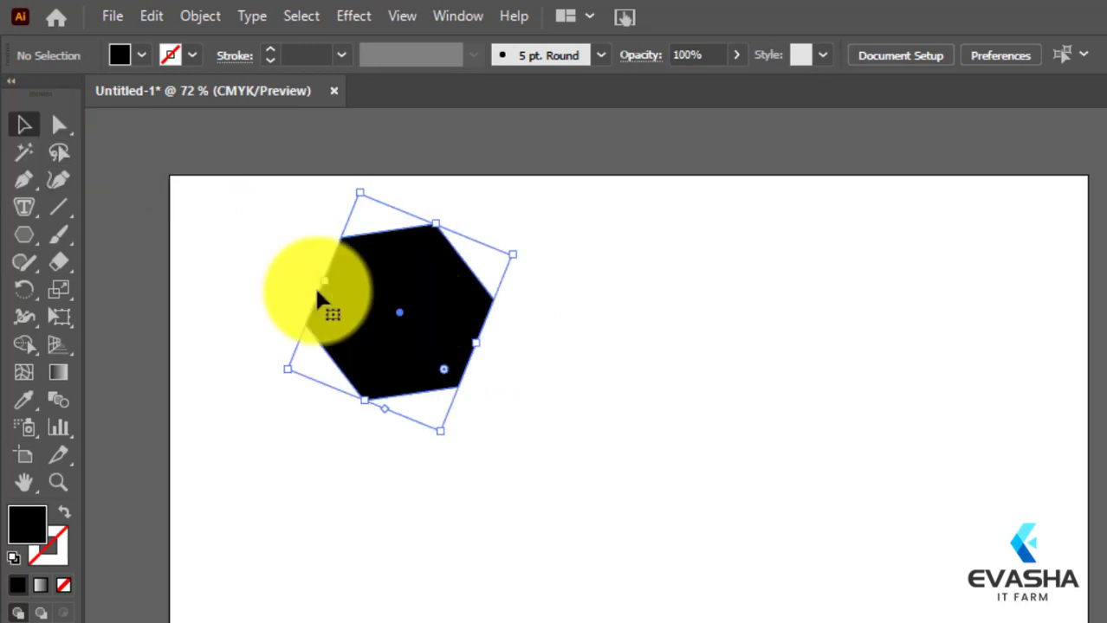
right_click(26, 208)
click(98, 237)
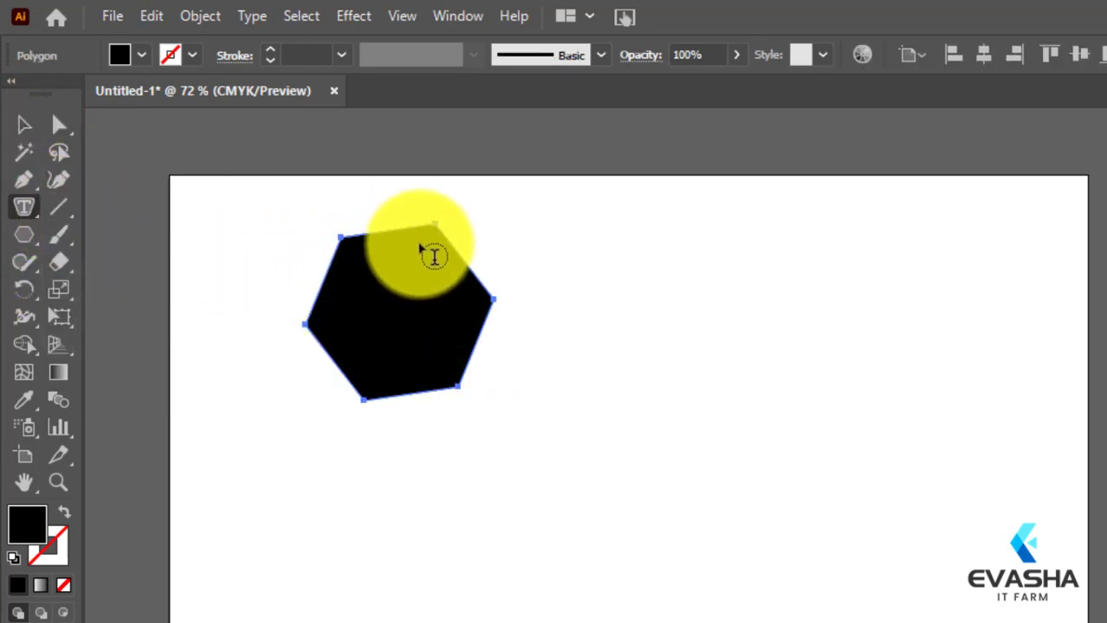
click(378, 250)
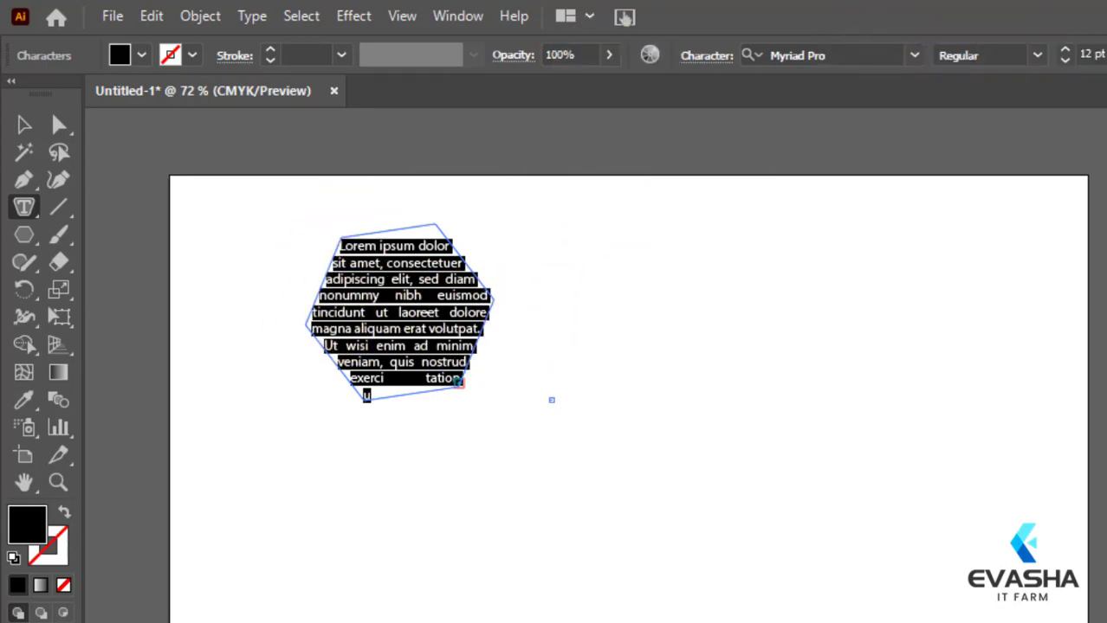
Display the Character settings for the hexagon text, and switch to its Paragraph settings.
key(ctrl+t)
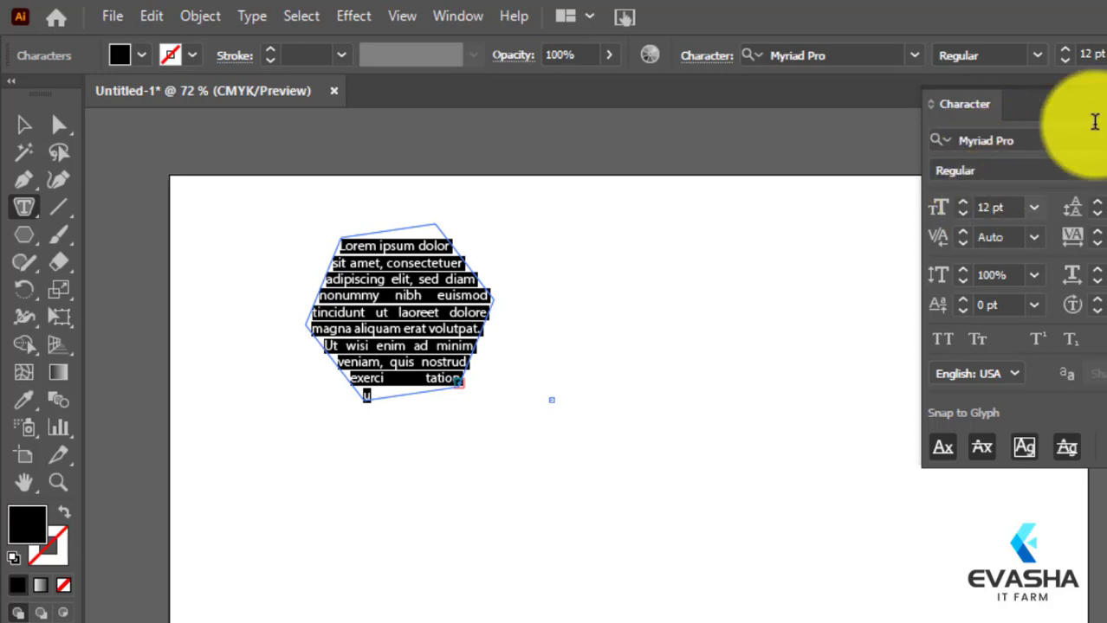
key(ctrl+alt+t)
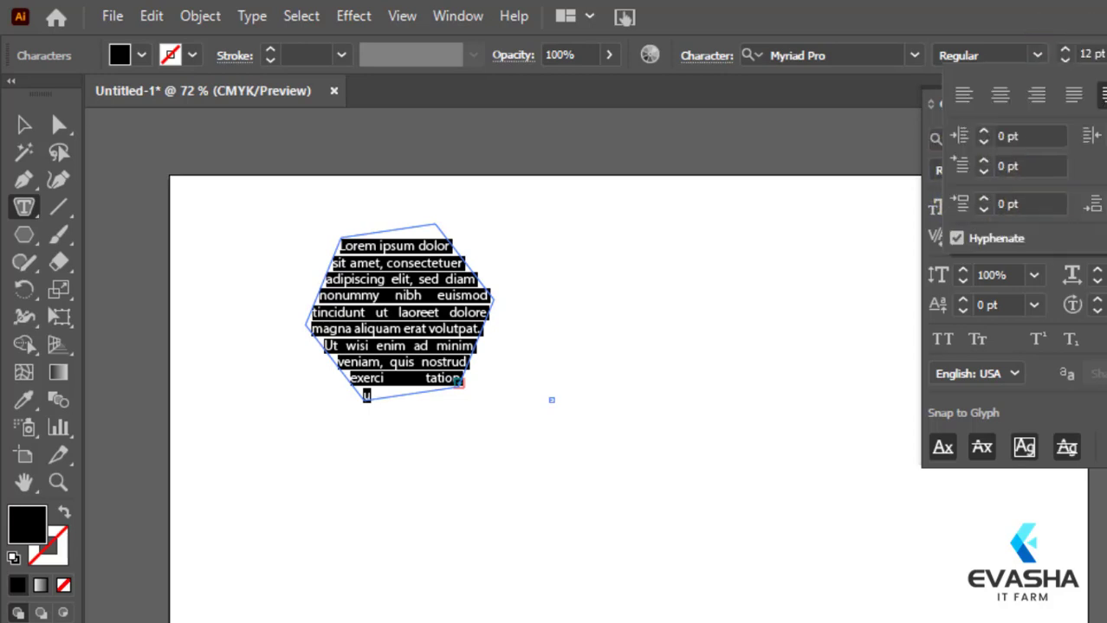
key(ctrl+alt+t)
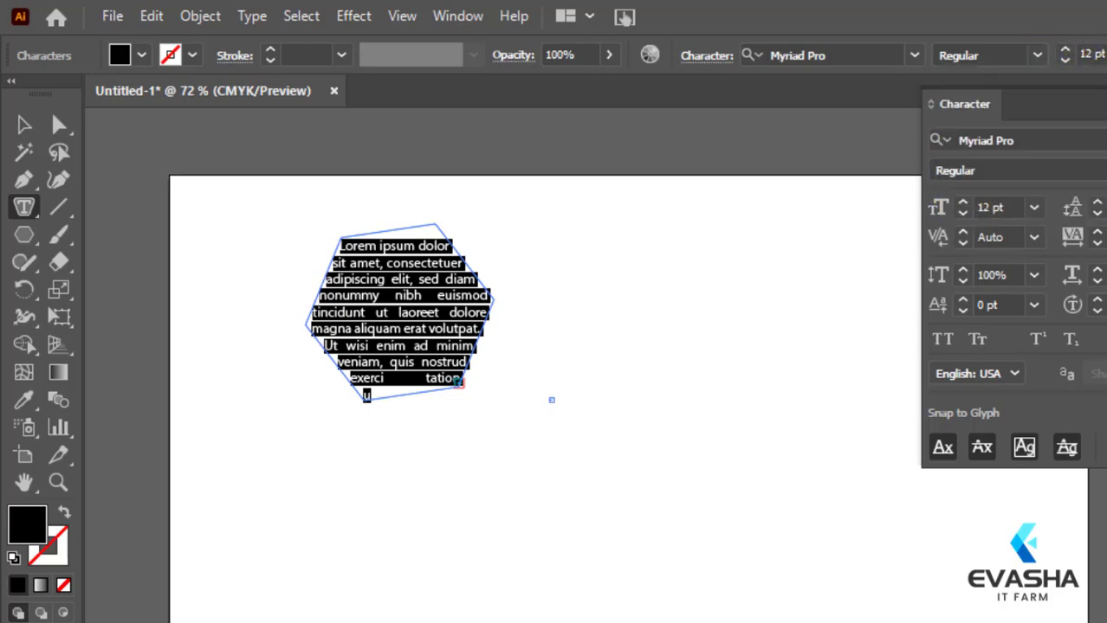
key(ctrl+t)
key(ctrl+alt+t)
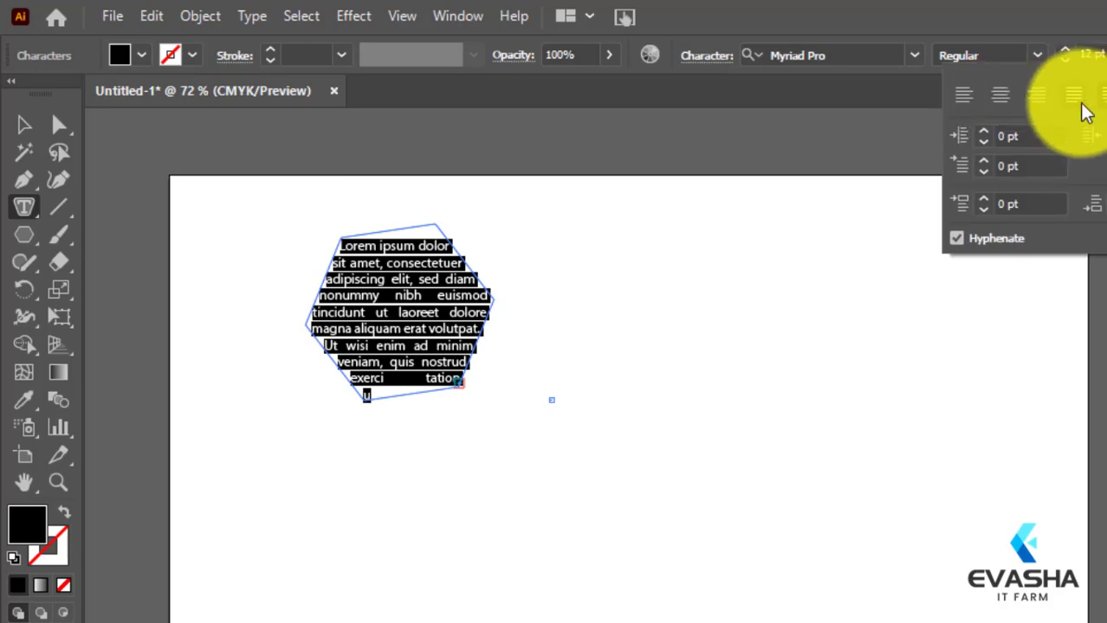
Try center, left and right alignment on the hexagon text, finish with justified alignment, and leave text editing.
click(999, 96)
click(963, 96)
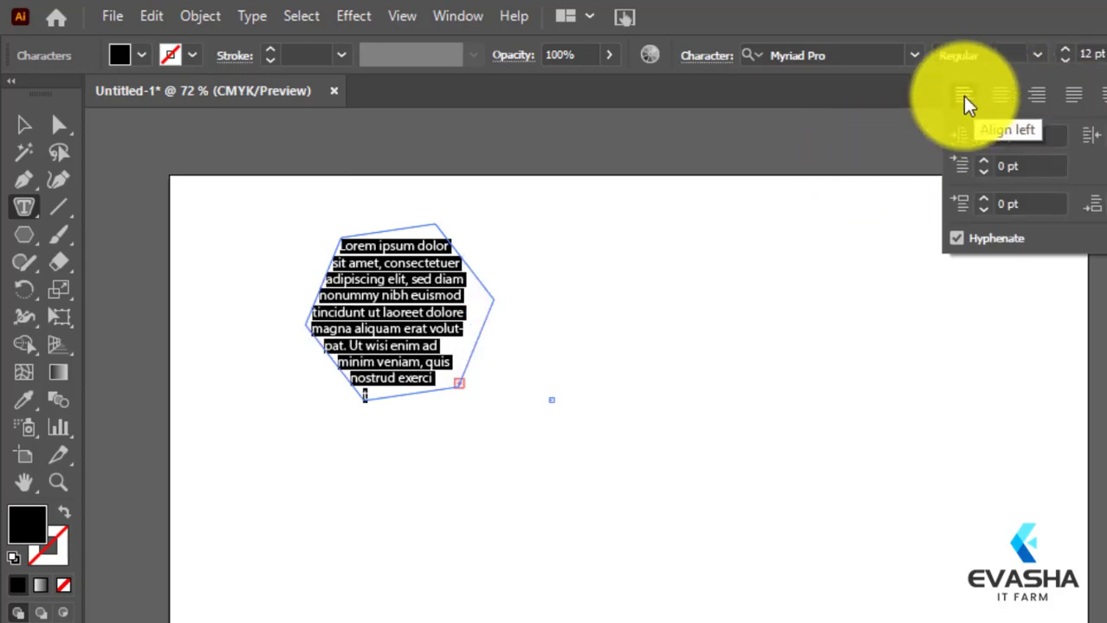
click(1039, 95)
click(1074, 96)
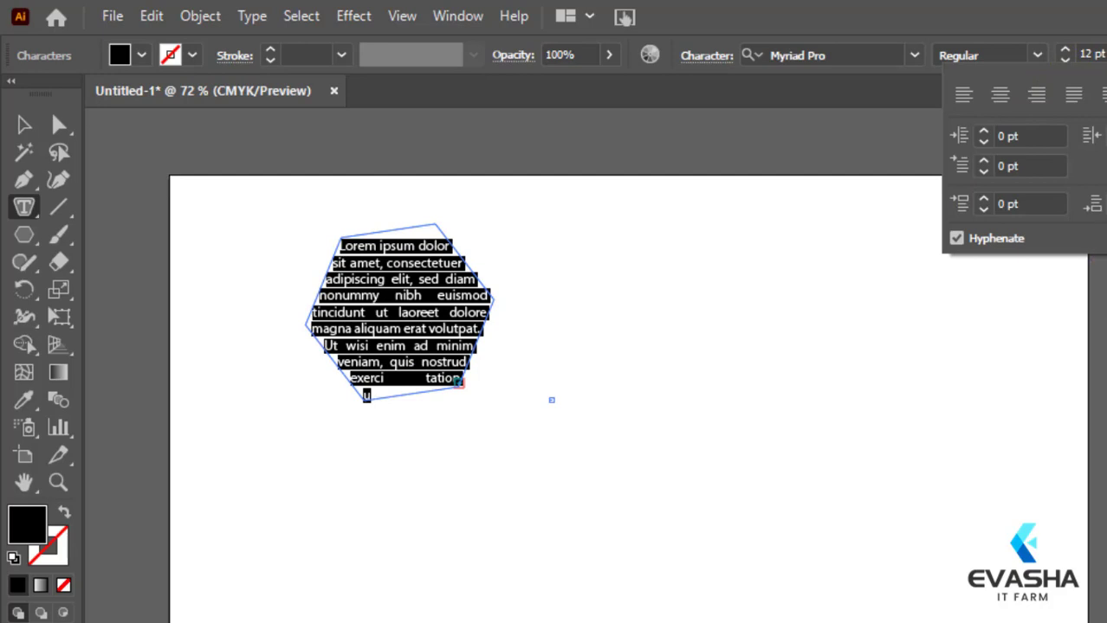
click(470, 281)
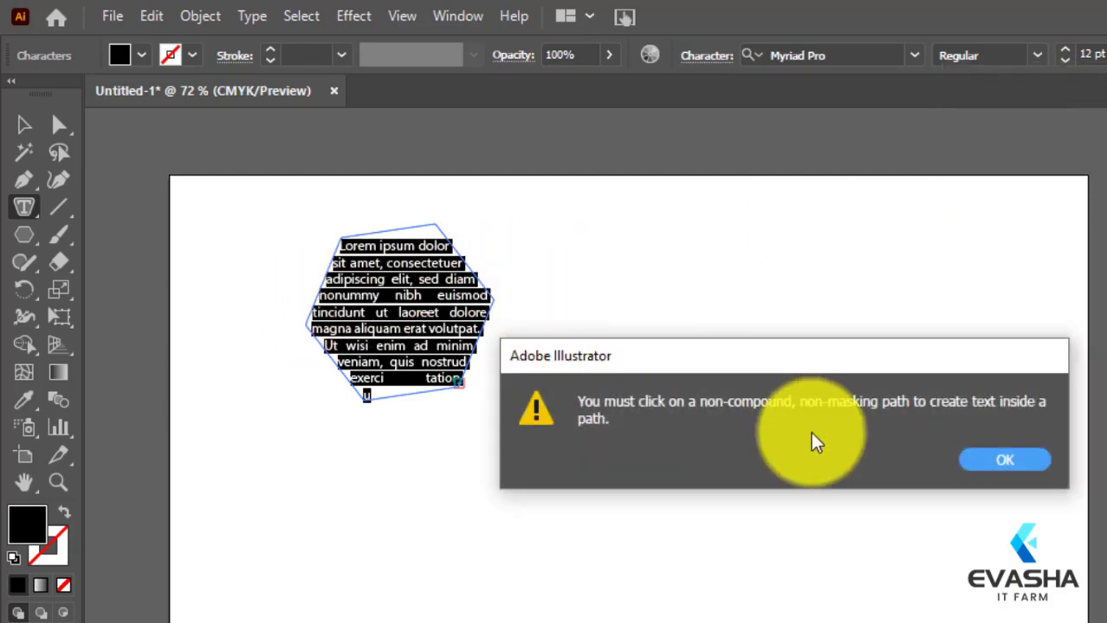
click(976, 464)
click(24, 125)
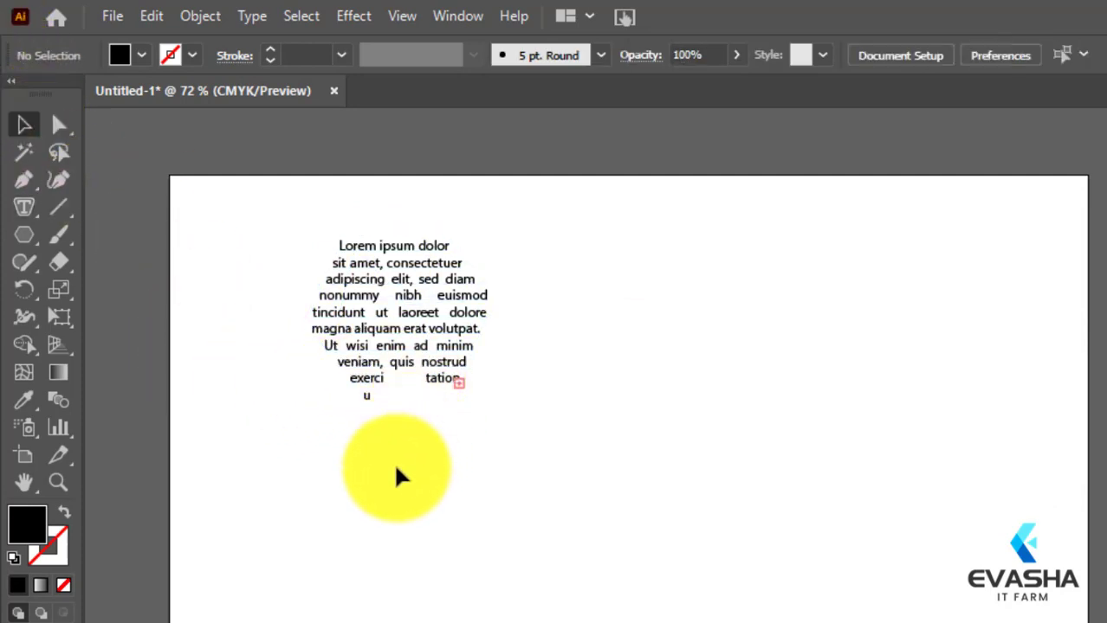
click(19, 207)
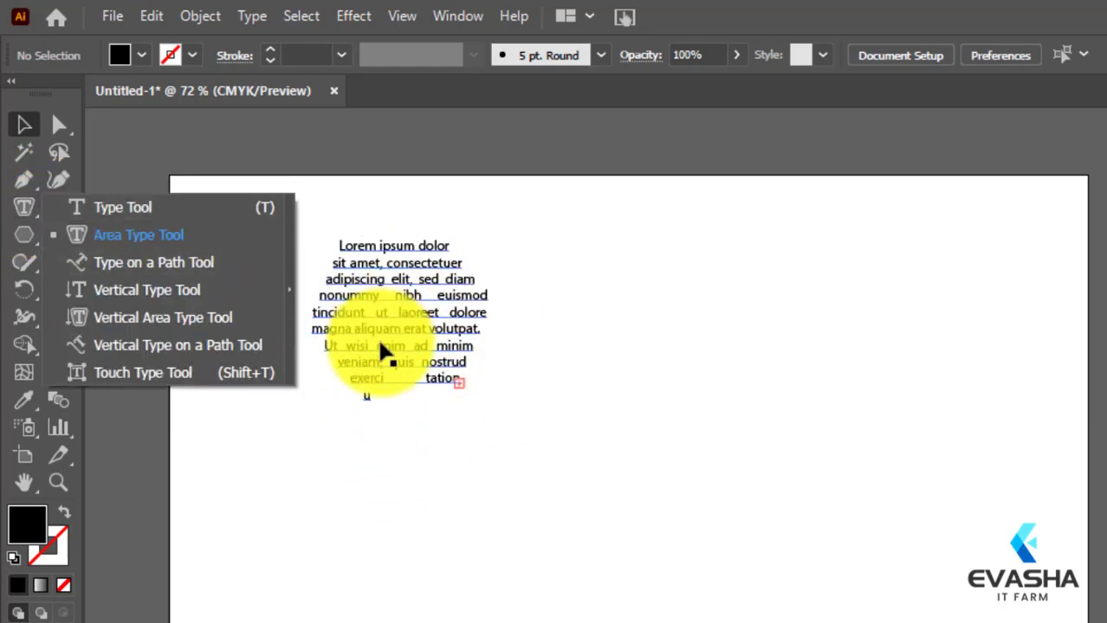
click(556, 426)
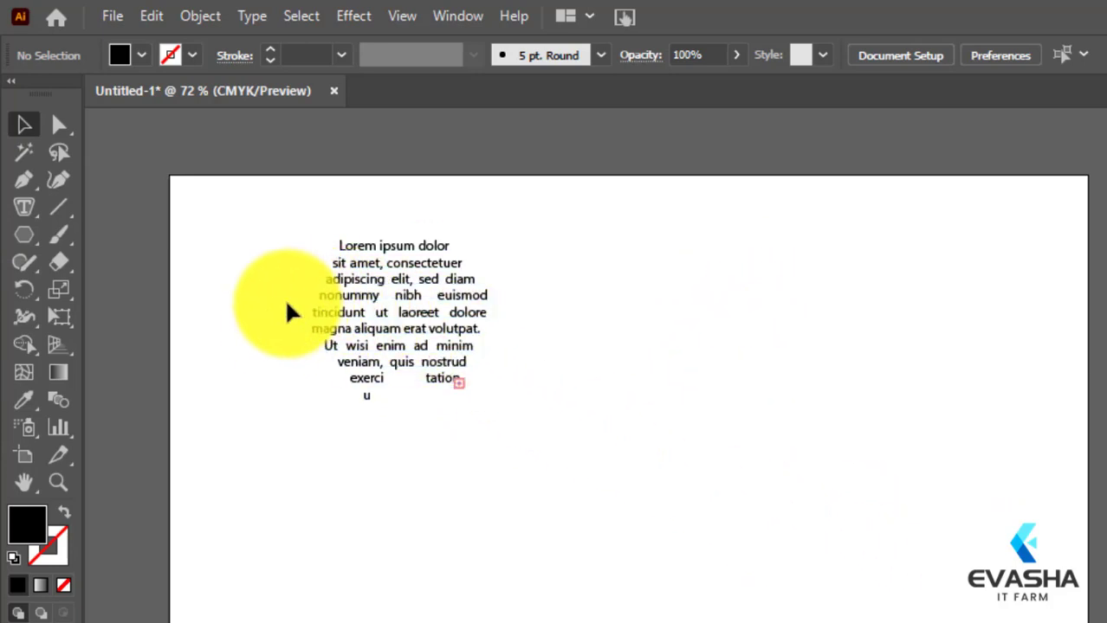
click(24, 206)
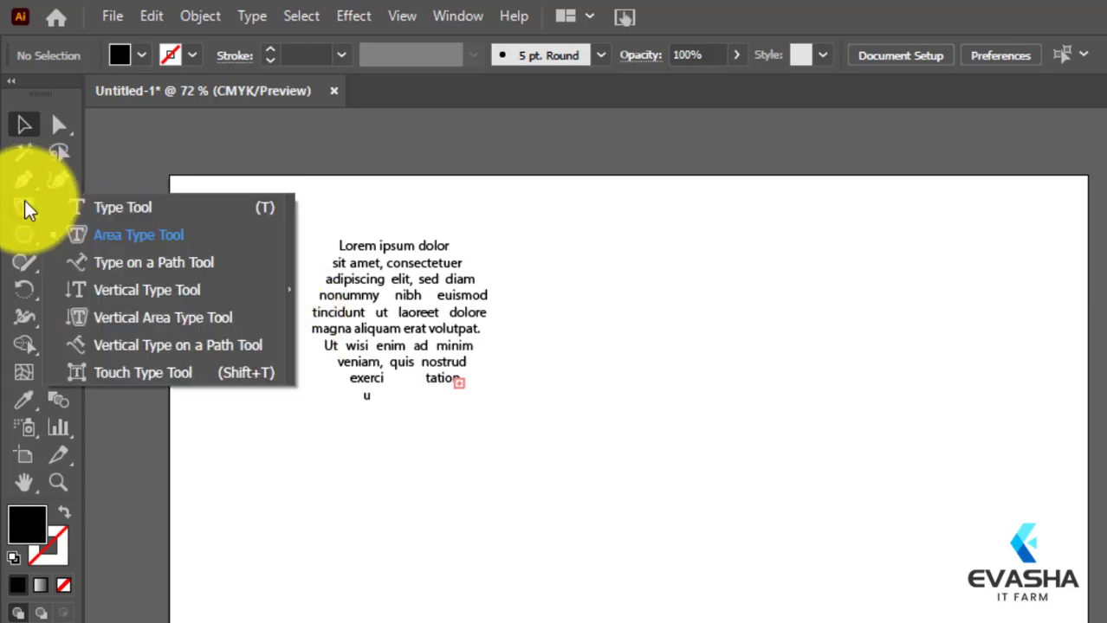
click(269, 373)
Select the hexagonal area text and delete it to leave the artboard empty.
click(456, 338)
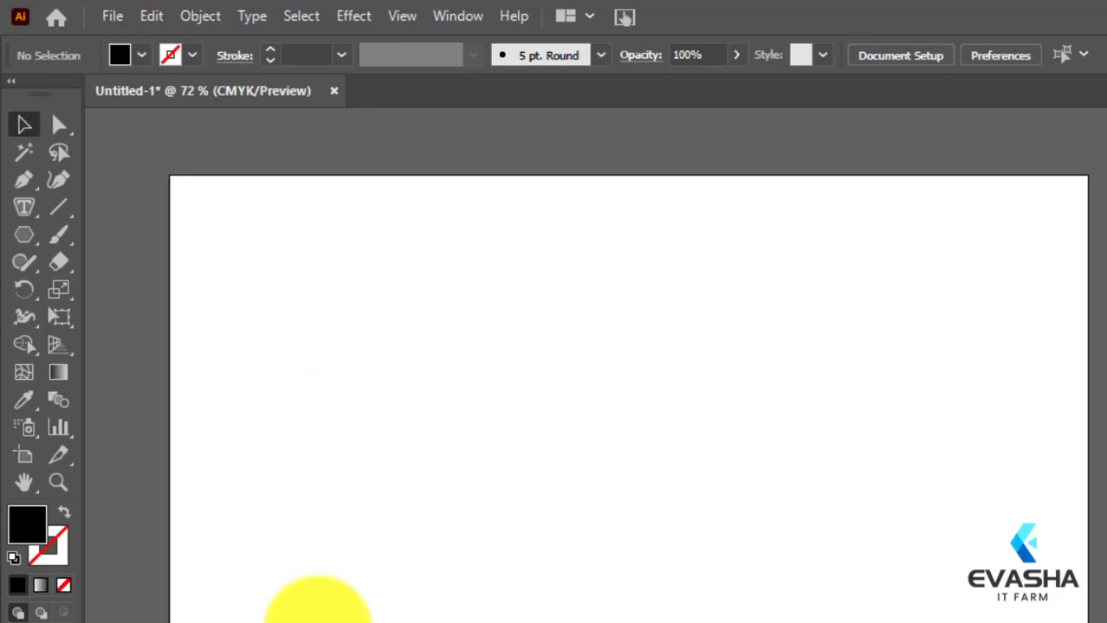
Open the list of Type tool variants.
click(33, 207)
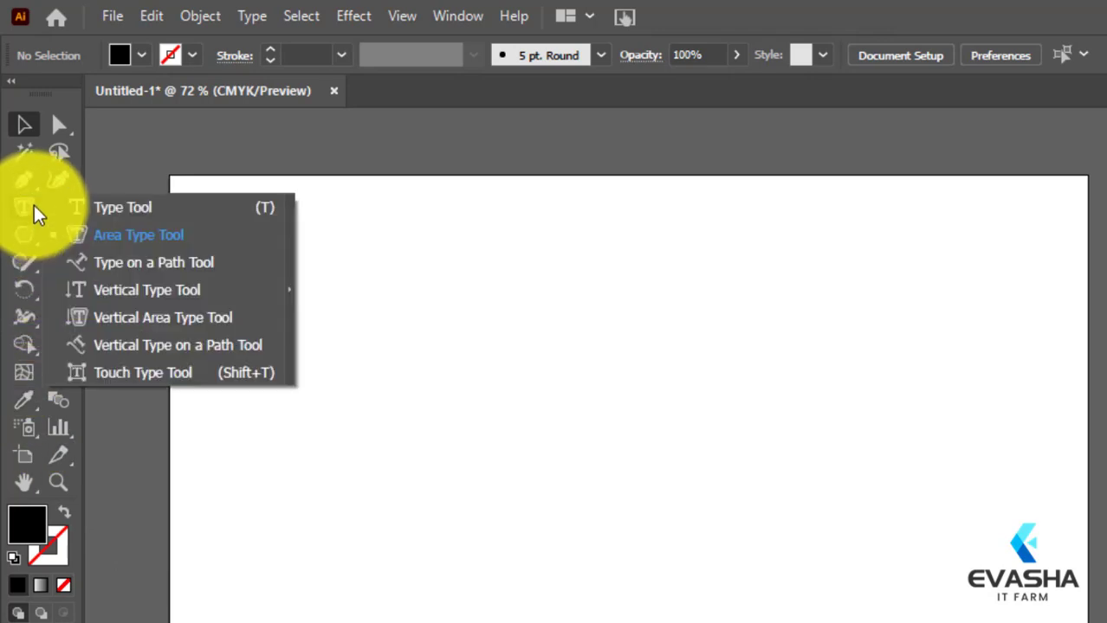